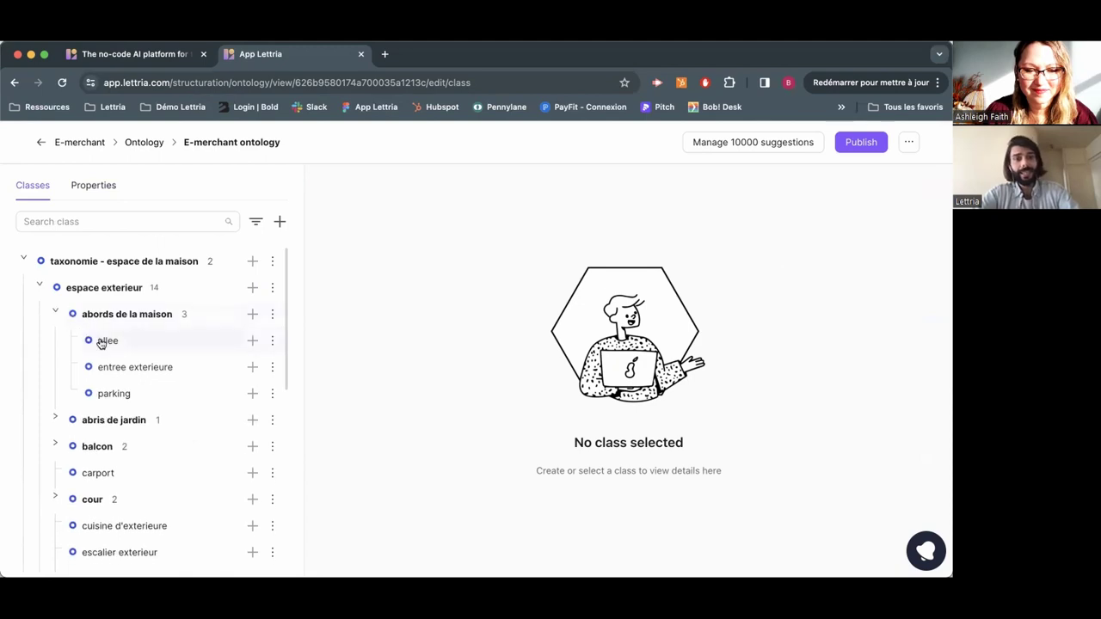
Open the "allee" class and check which languages are offered for a new pref label, without creating one.
click(125, 341)
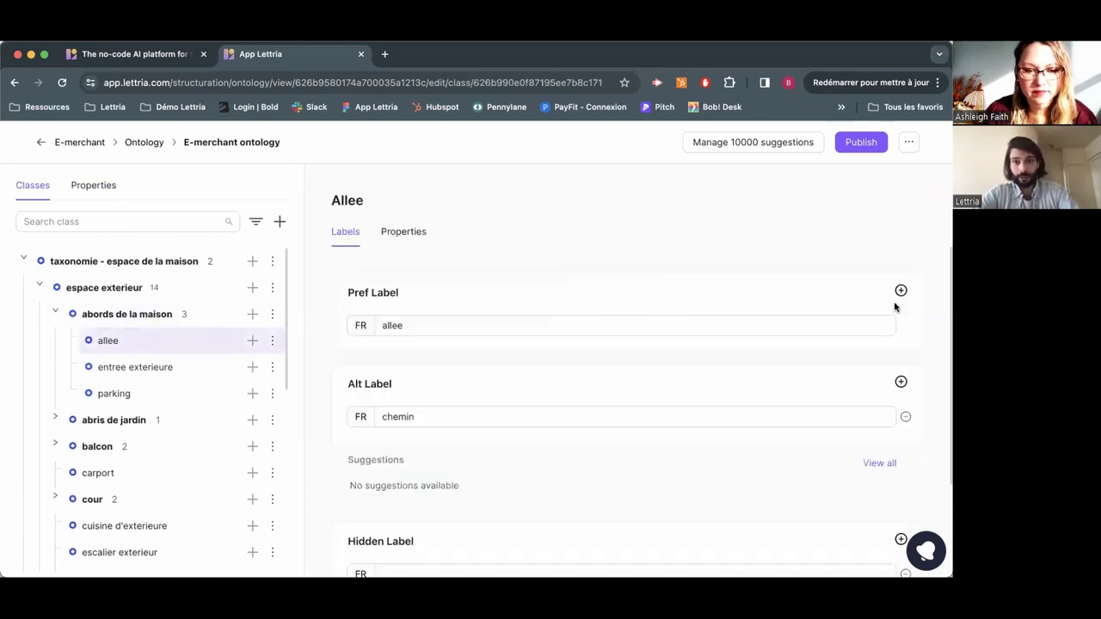
click(901, 293)
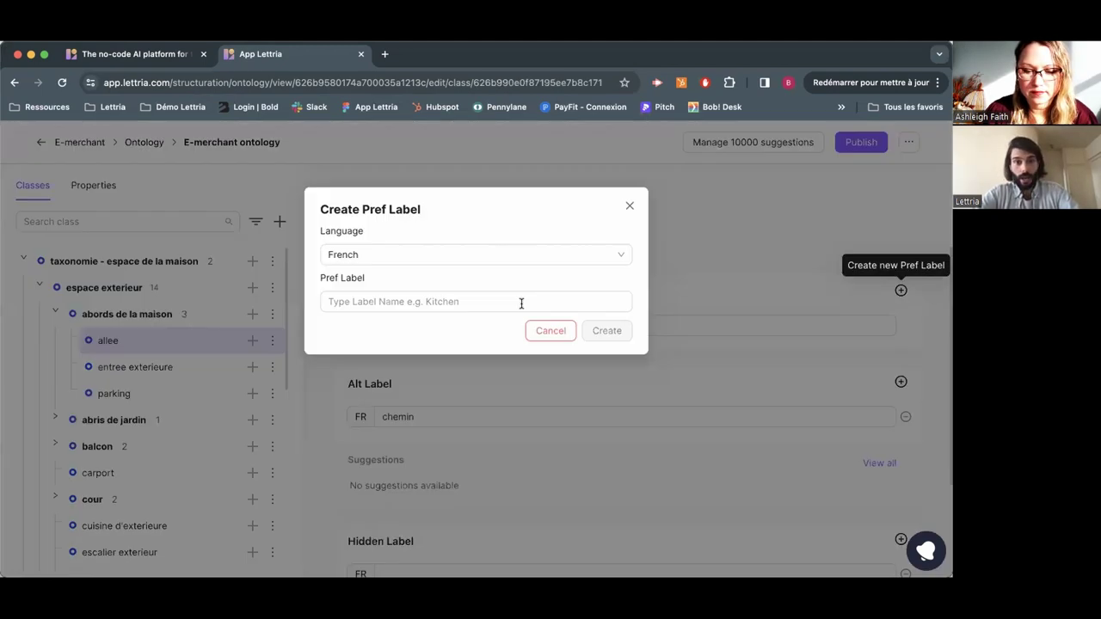
click(407, 256)
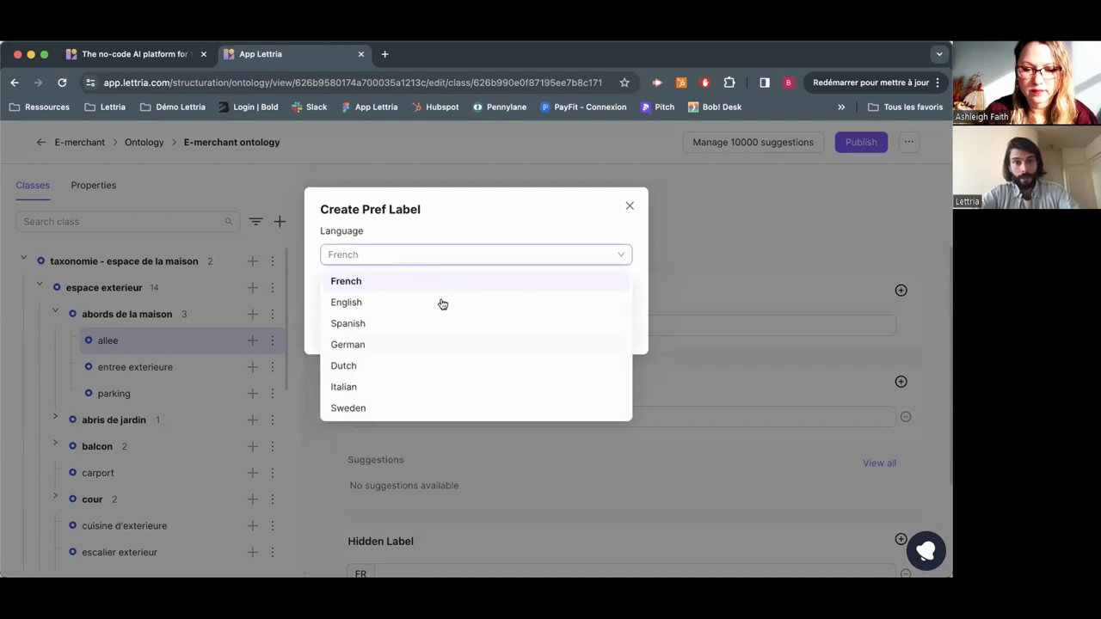
click(628, 204)
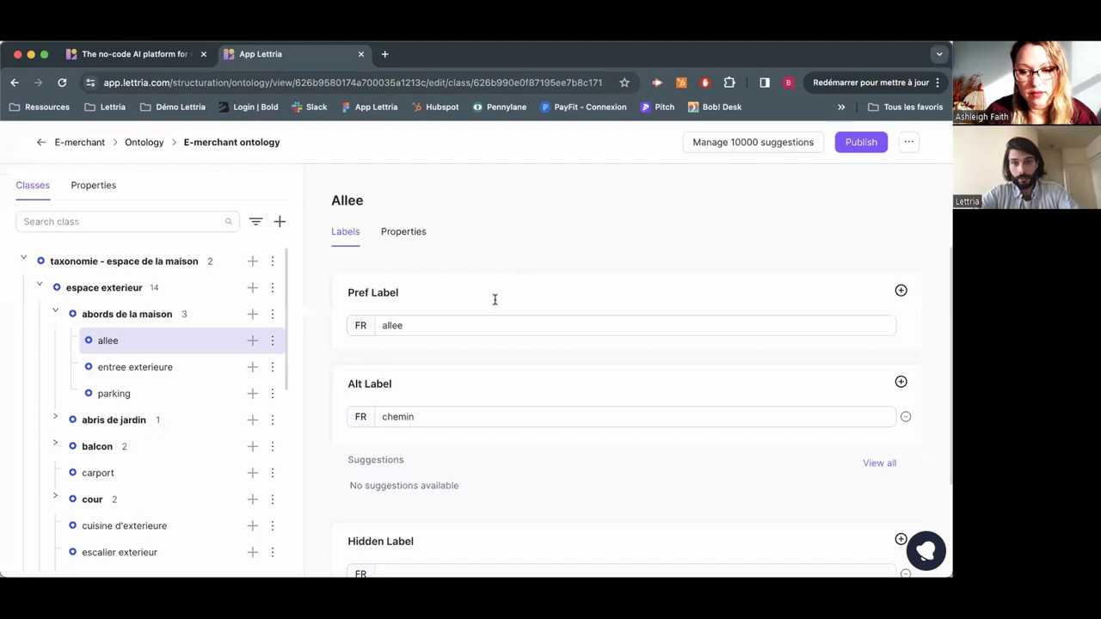
Examine the labels and properties of the "allee" class, ending on its labels.
scroll(538, 405, down, 1)
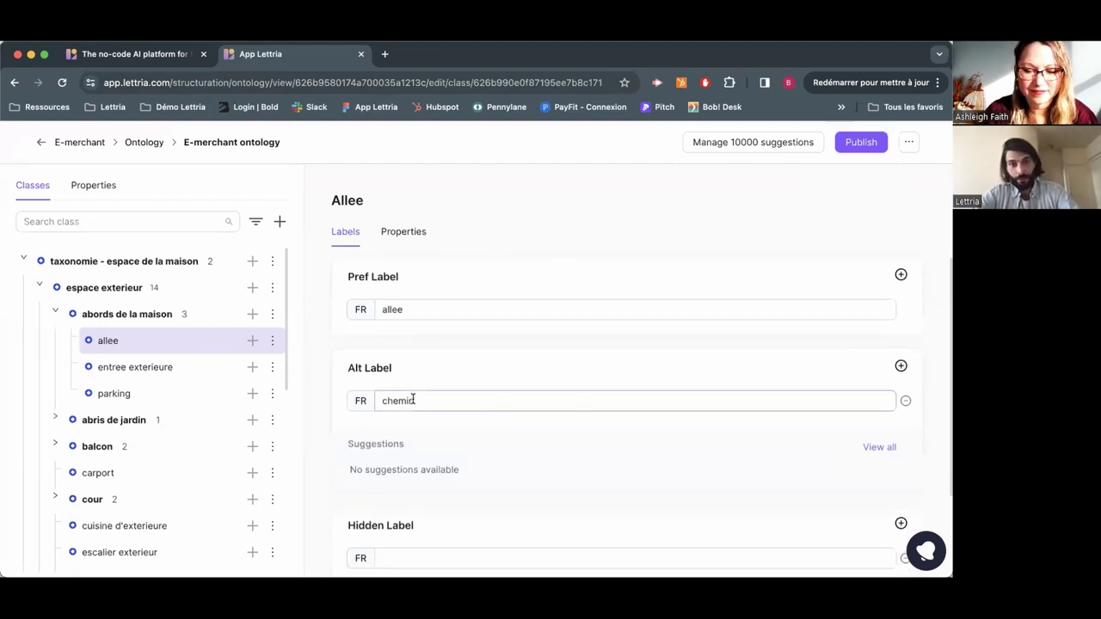
scroll(413, 400, down, 2)
scroll(349, 322, up, 2)
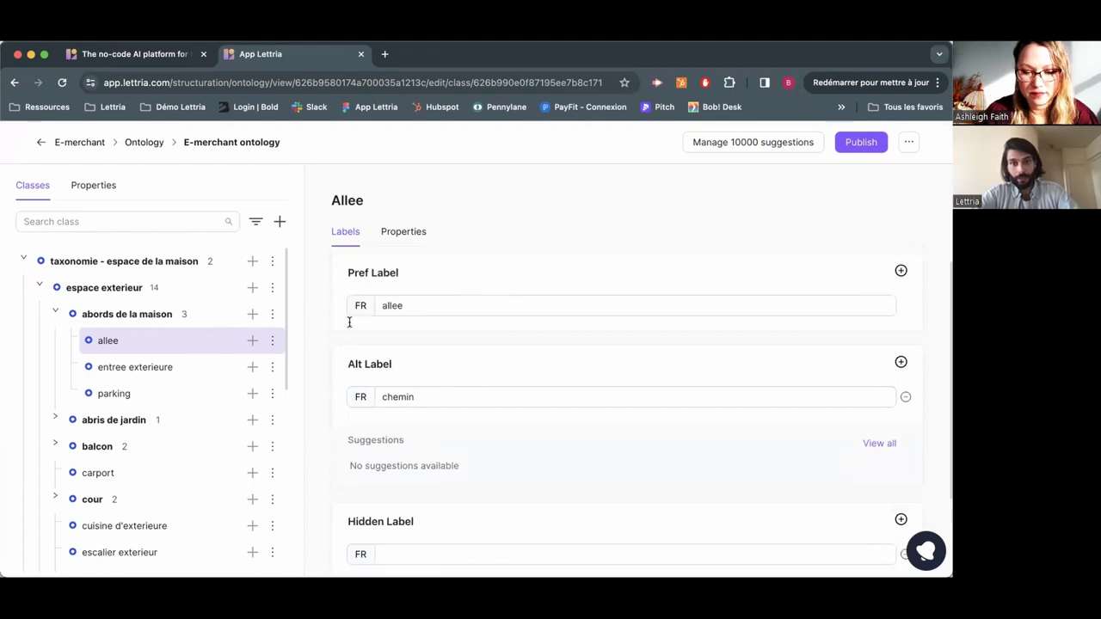
click(405, 232)
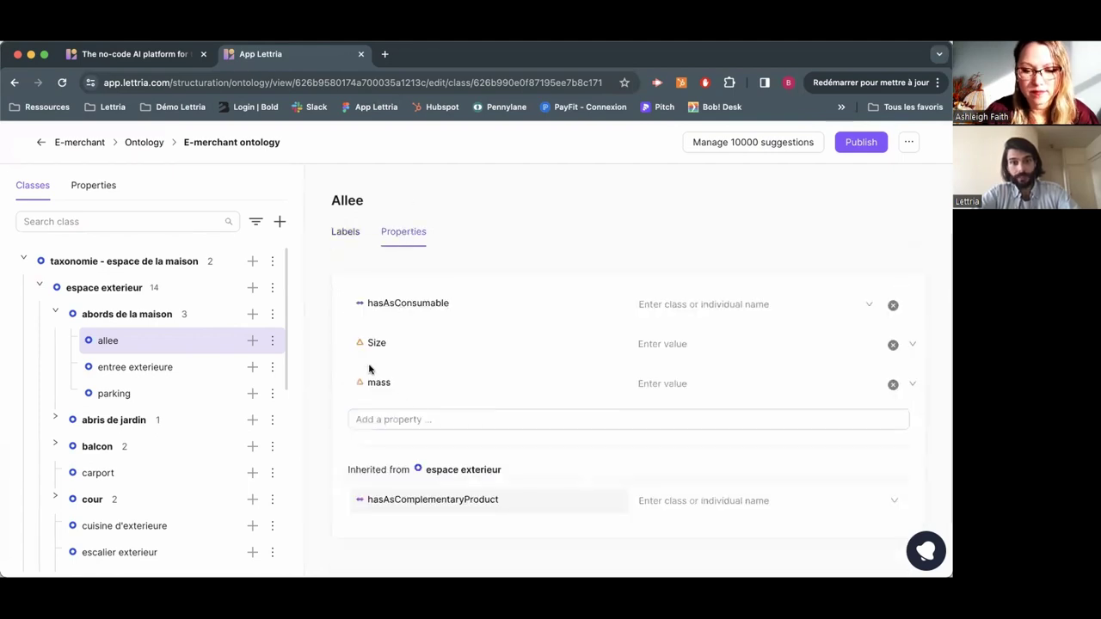
click(344, 241)
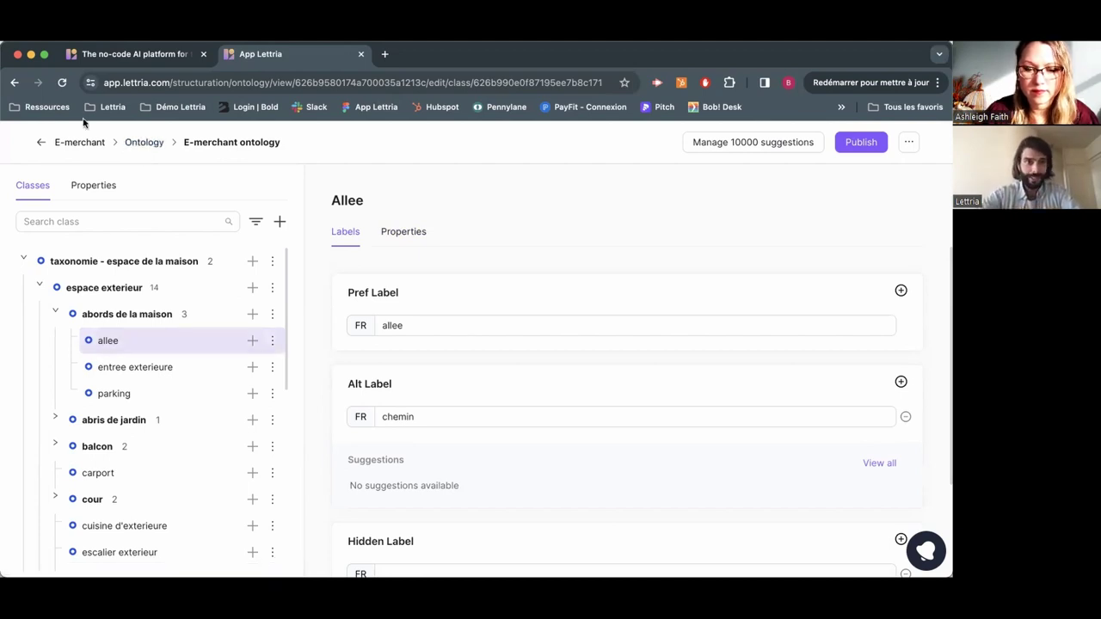
Look at the file upload page for a new dataset in the project, review the accepted formats, and leave without uploading.
click(142, 145)
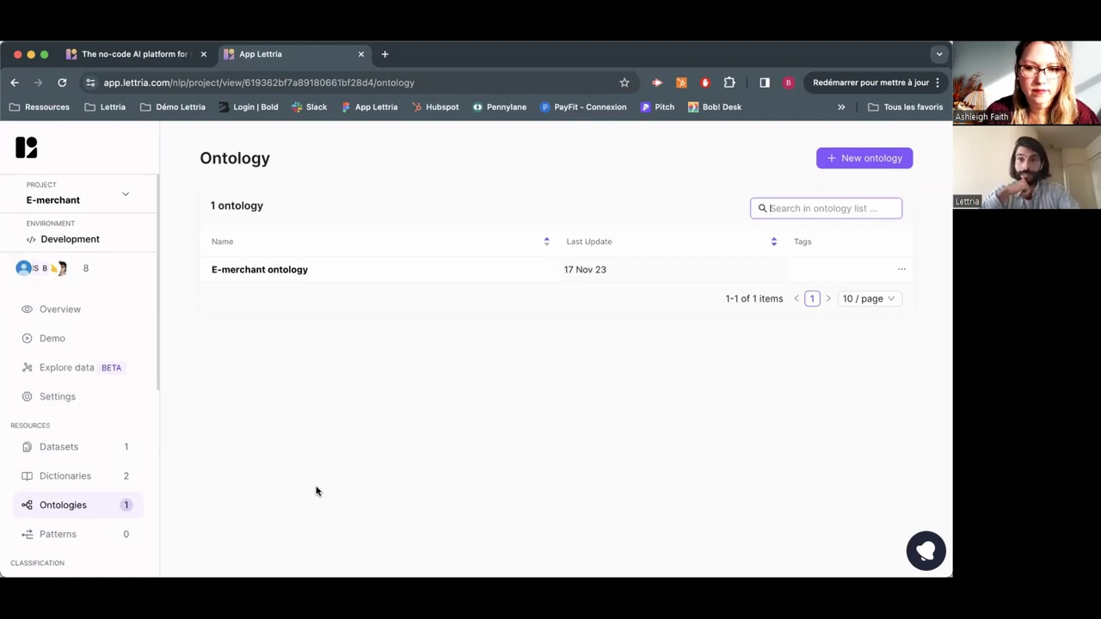
click(91, 448)
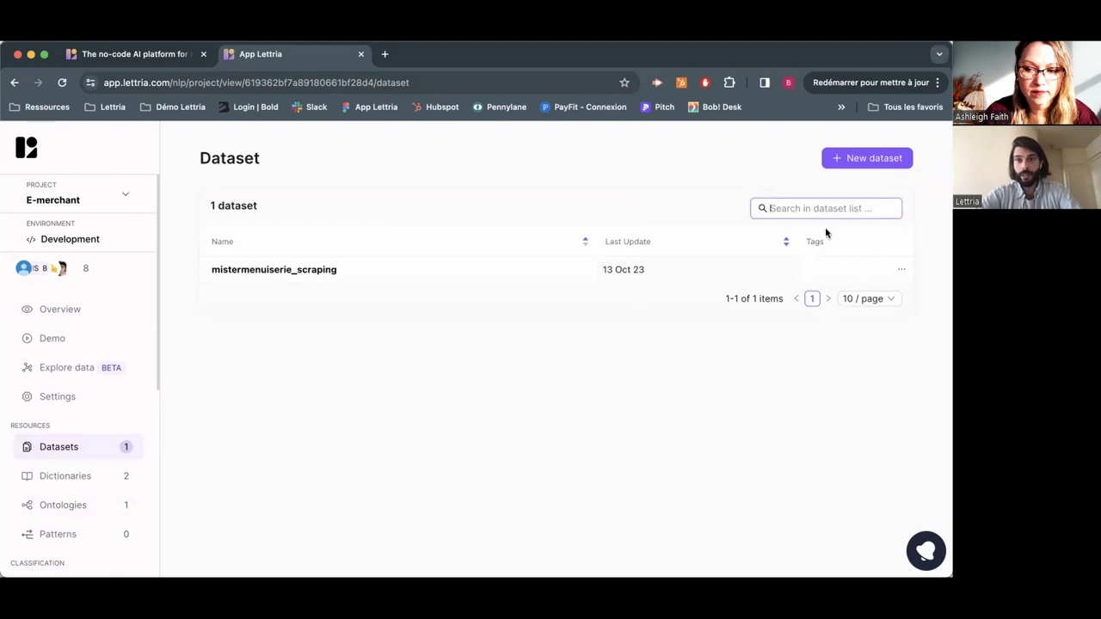
mouse_move(855, 163)
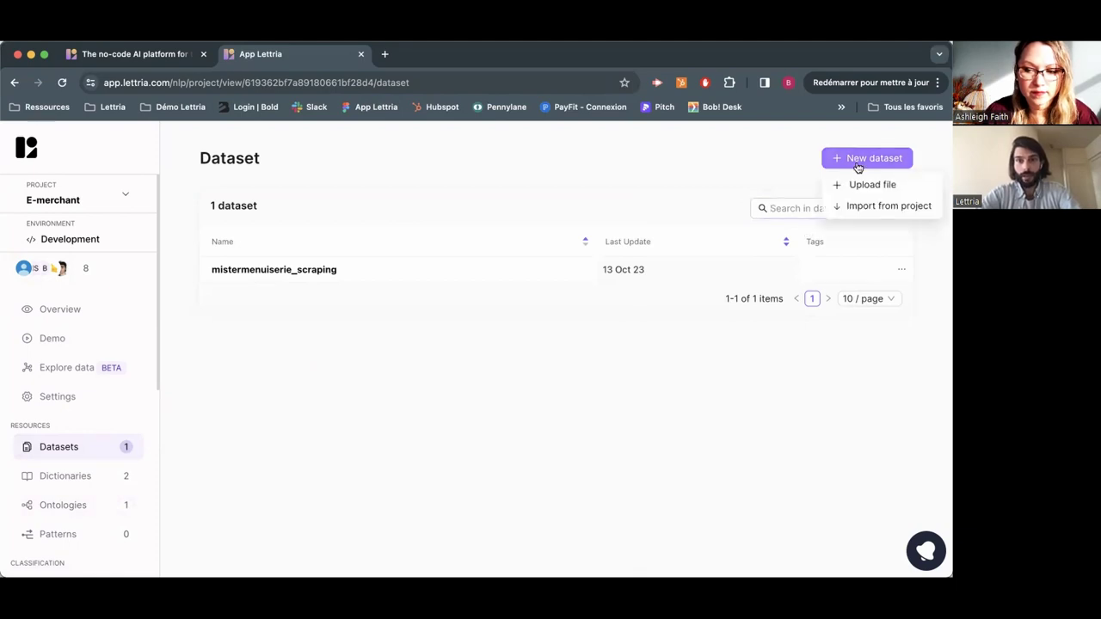
click(857, 185)
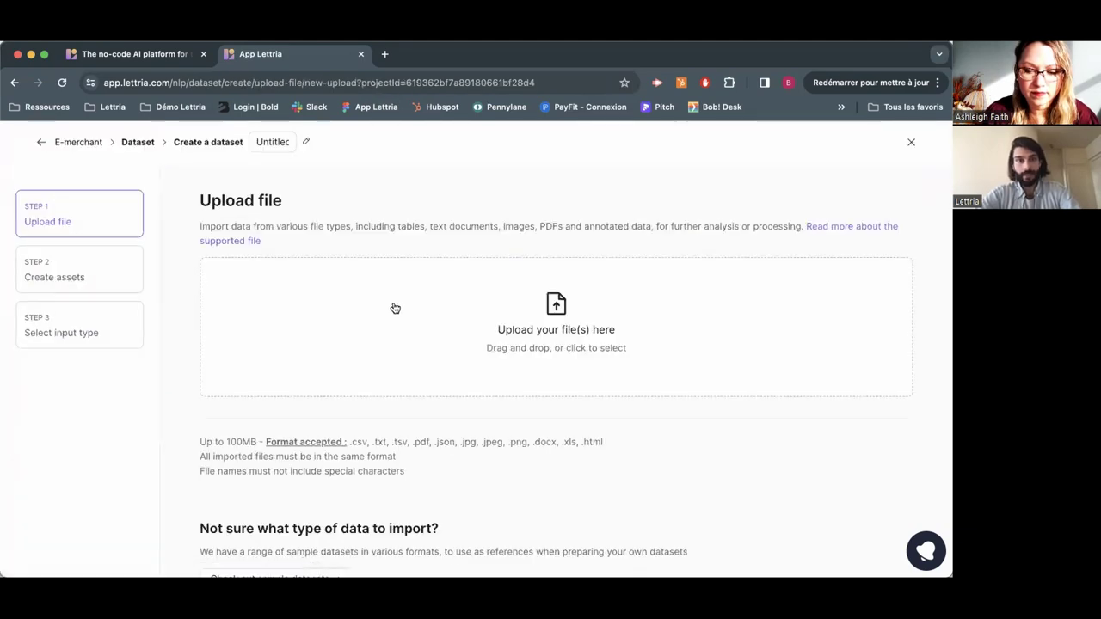
drag(351, 442, 396, 442)
click(447, 442)
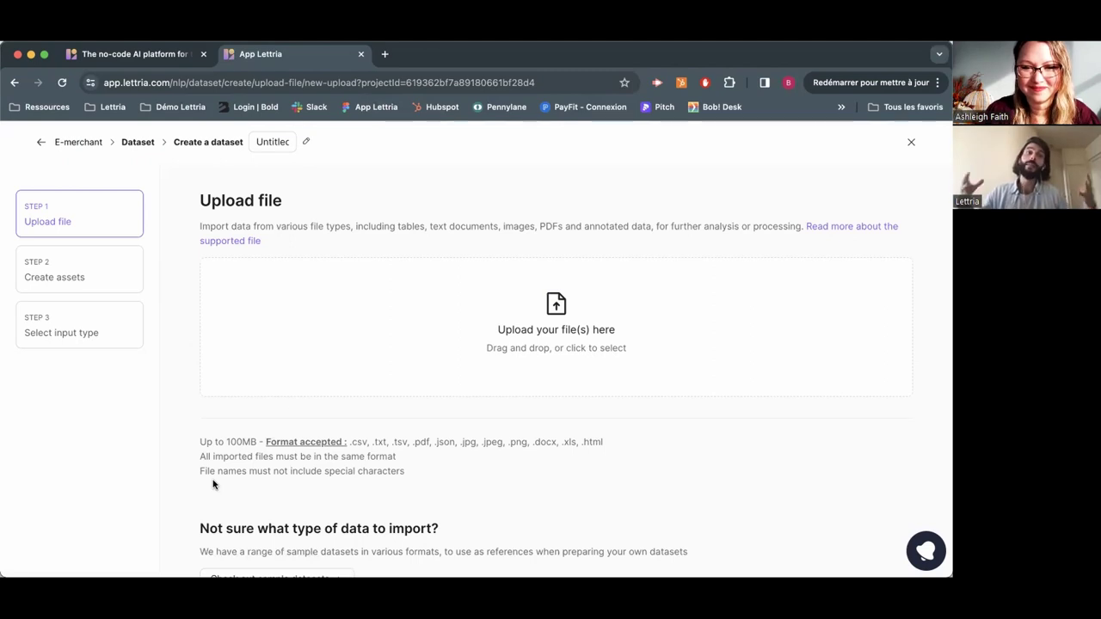
click(911, 142)
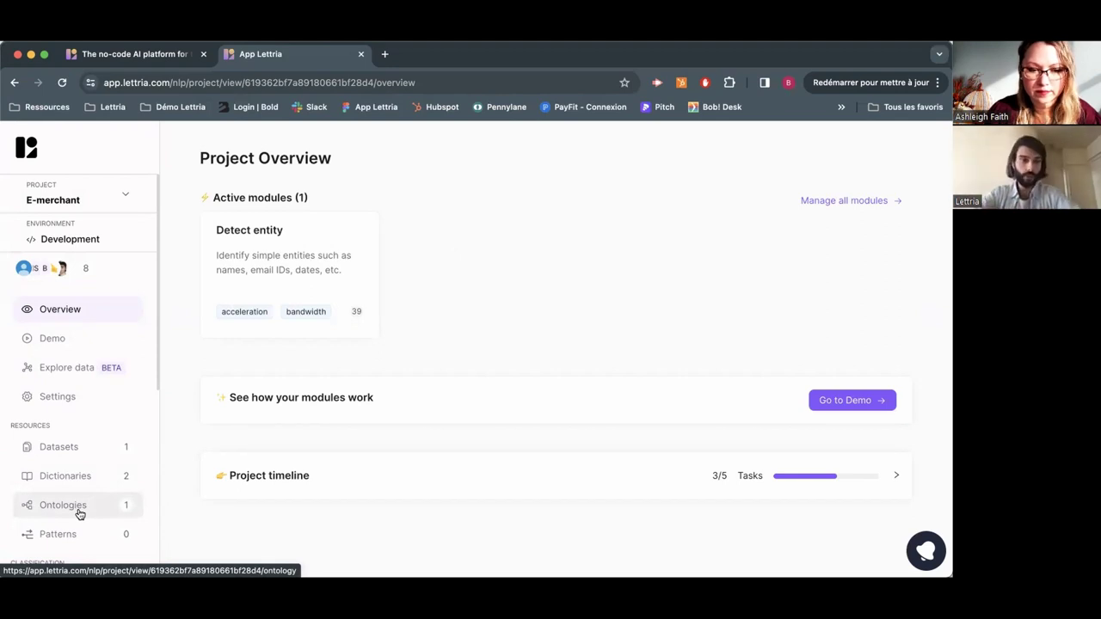
Open the suggestions of the E-merchant ontology and filter them to the English language.
click(79, 513)
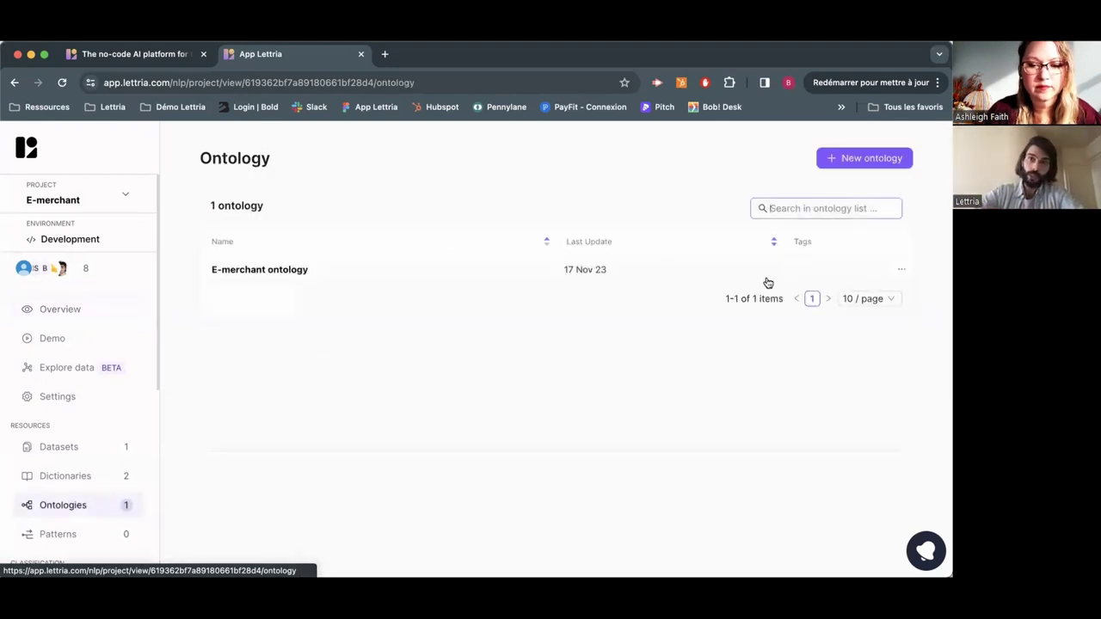
click(277, 271)
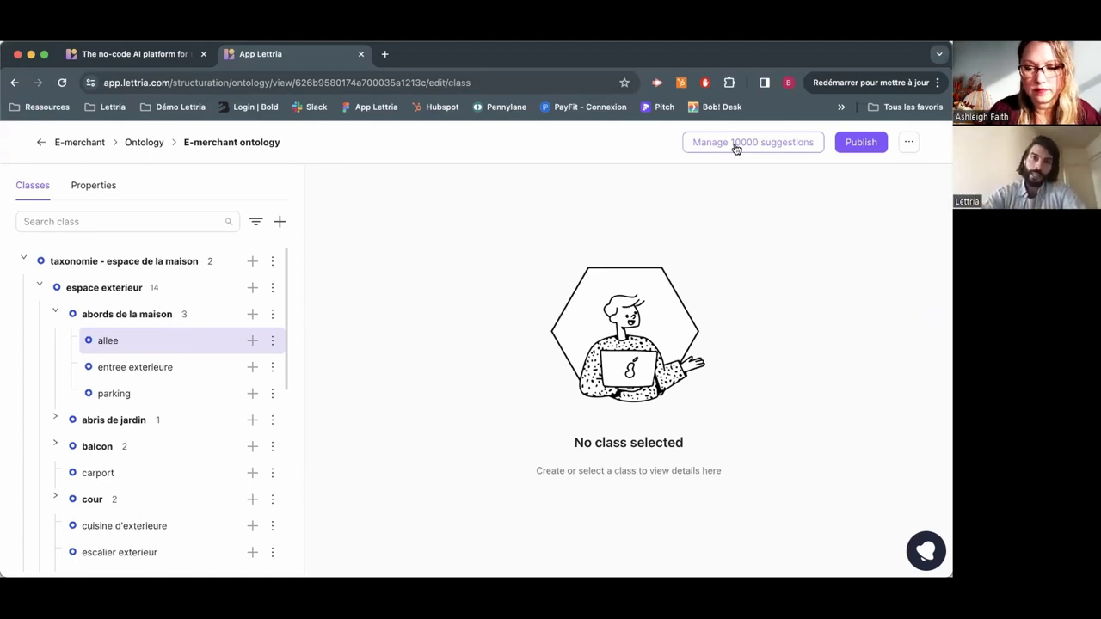
click(735, 143)
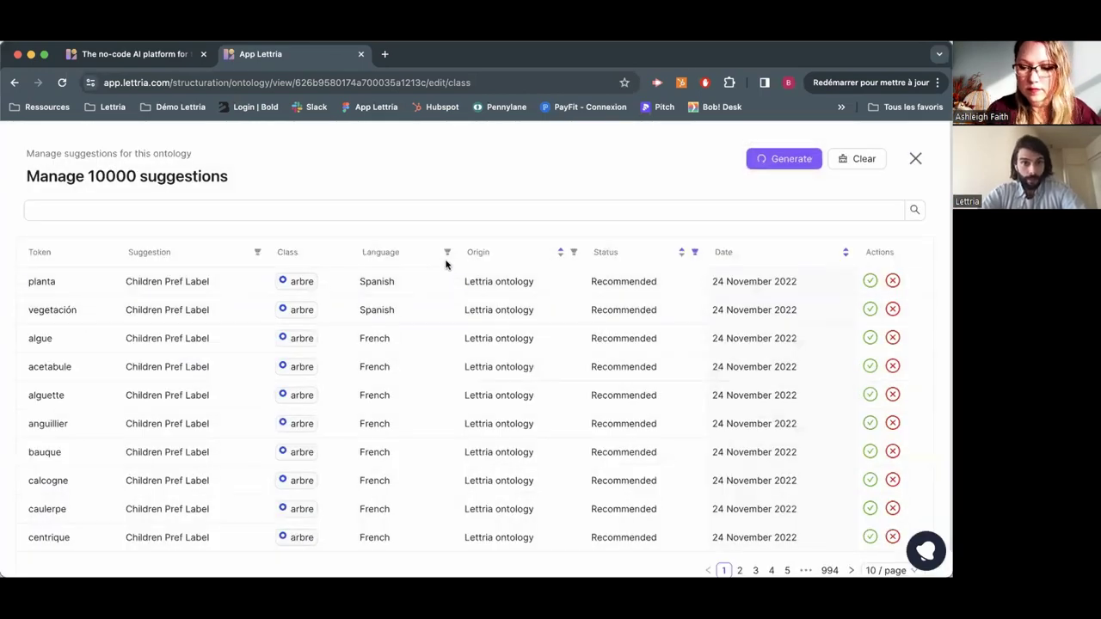
click(447, 254)
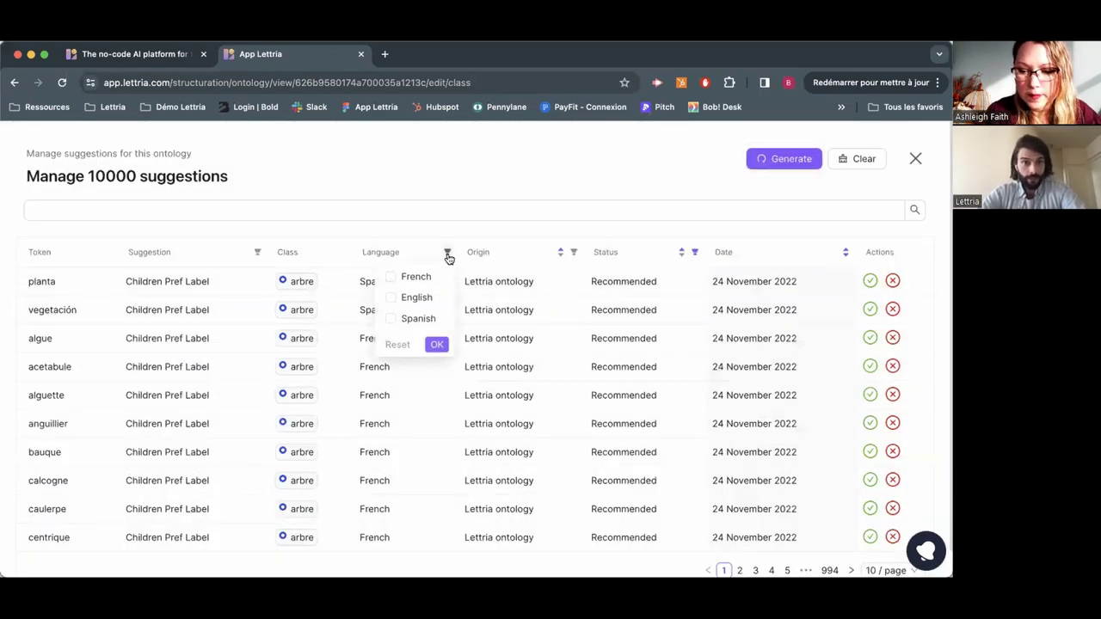
click(392, 298)
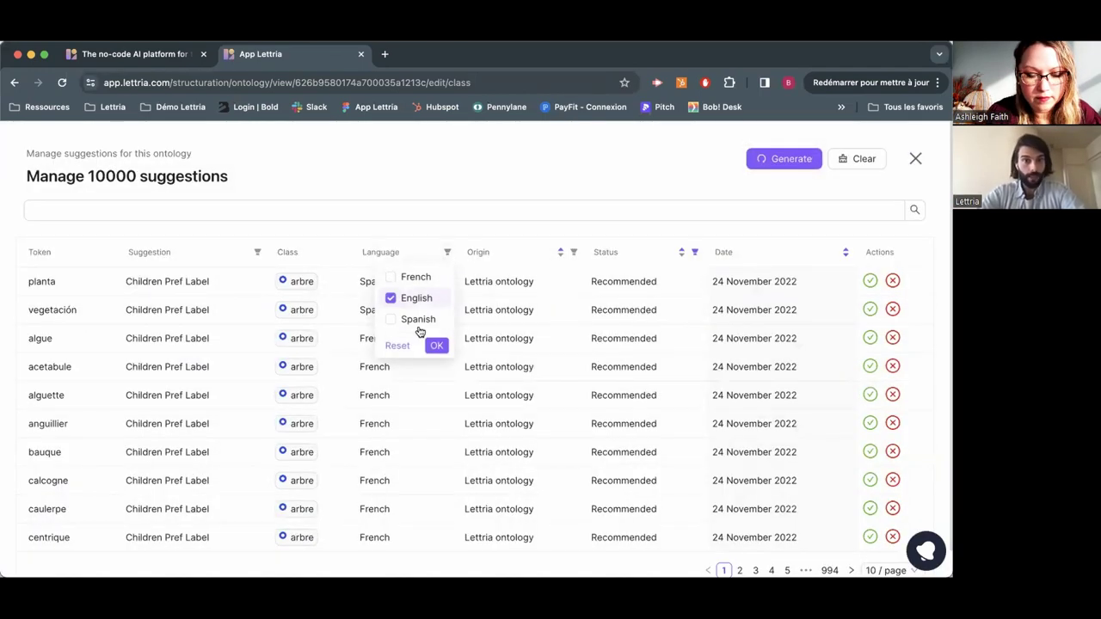
click(436, 345)
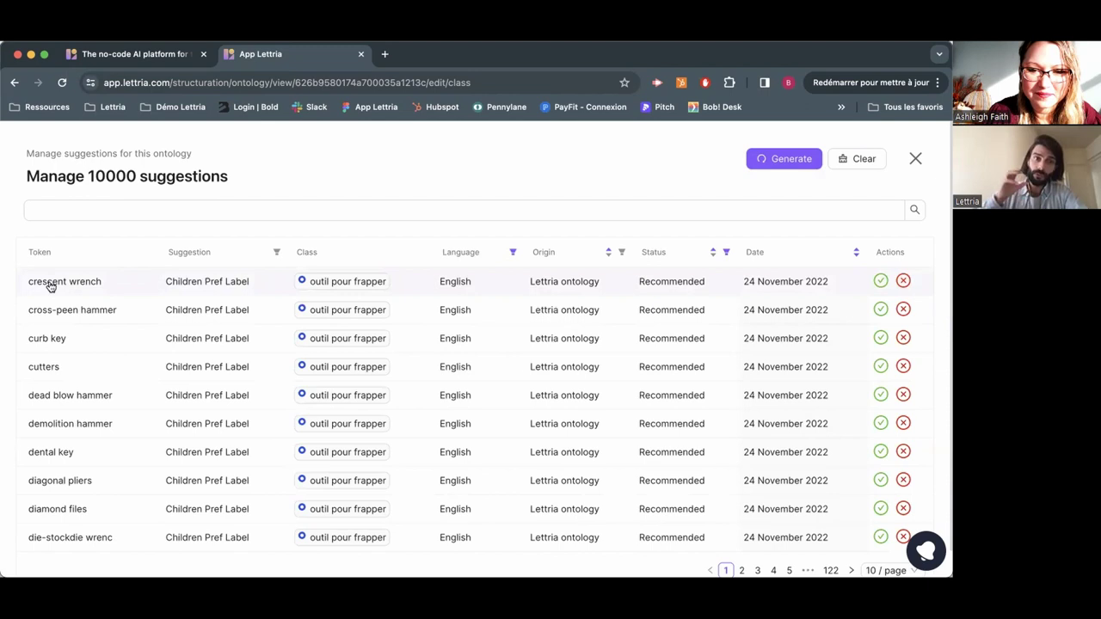
Filter the suggestions to the Ngram origin.
click(623, 257)
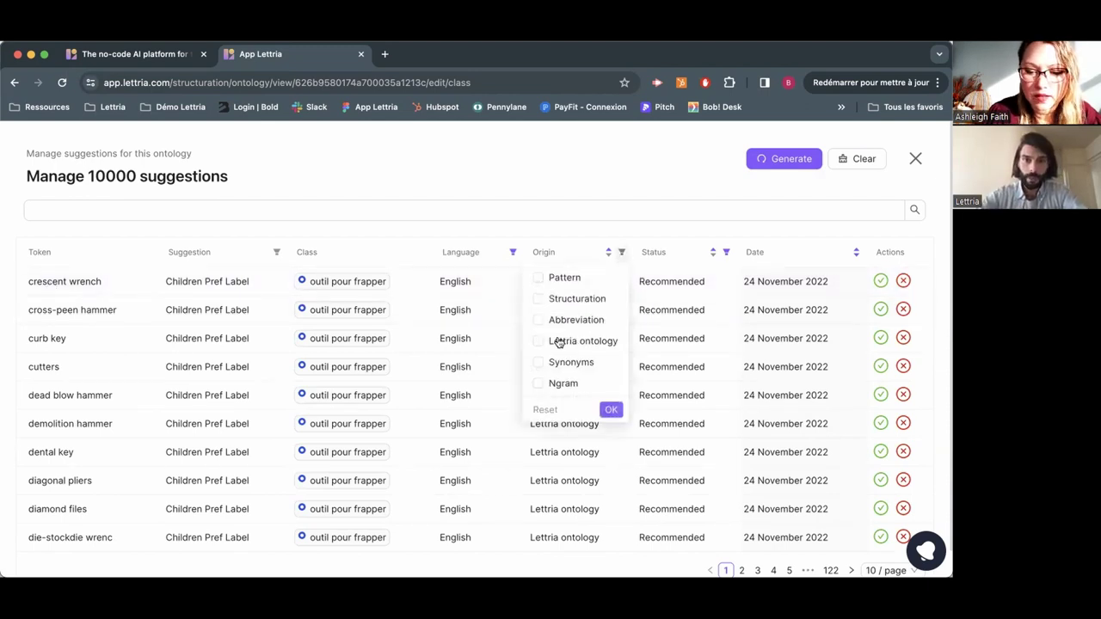
click(548, 386)
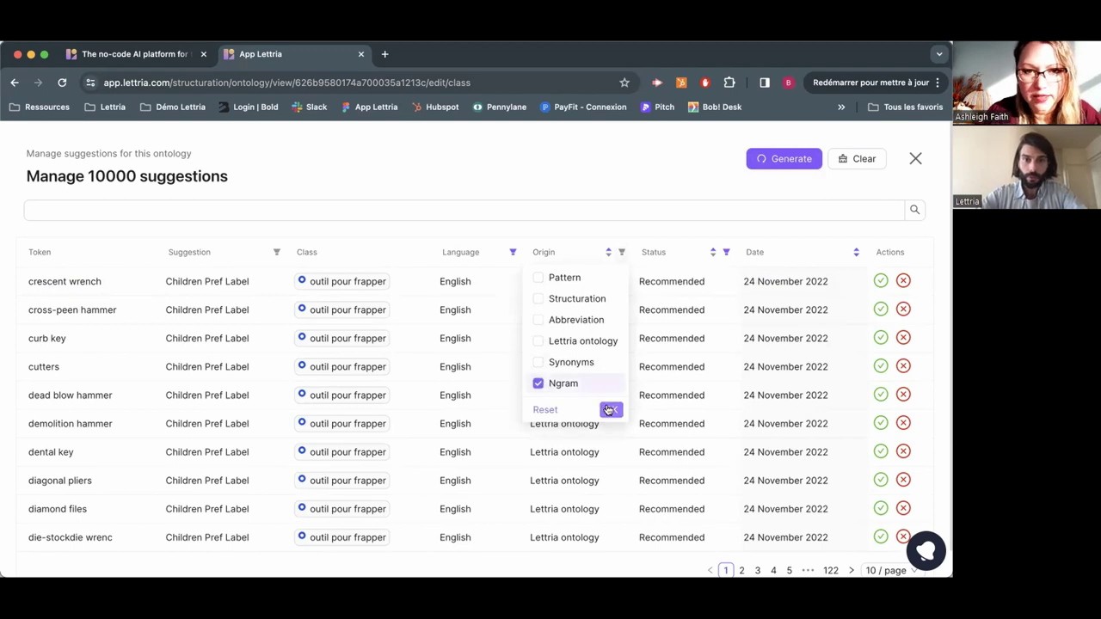
click(609, 409)
Change the suggestions' language filter to French only, keeping the Ngram origin filter.
click(467, 252)
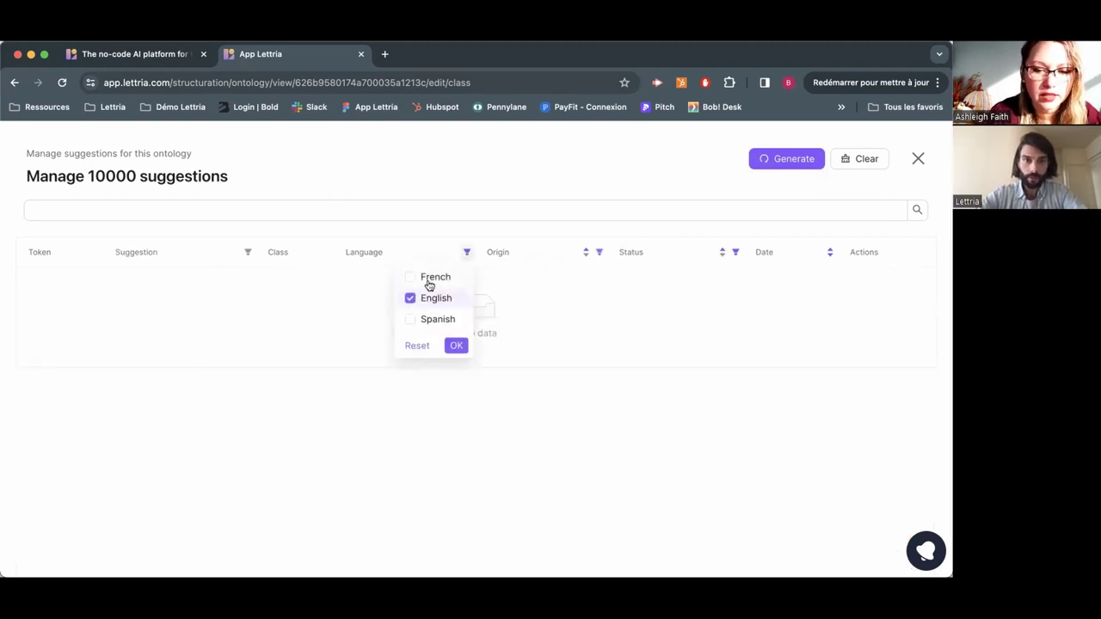
click(410, 298)
click(411, 277)
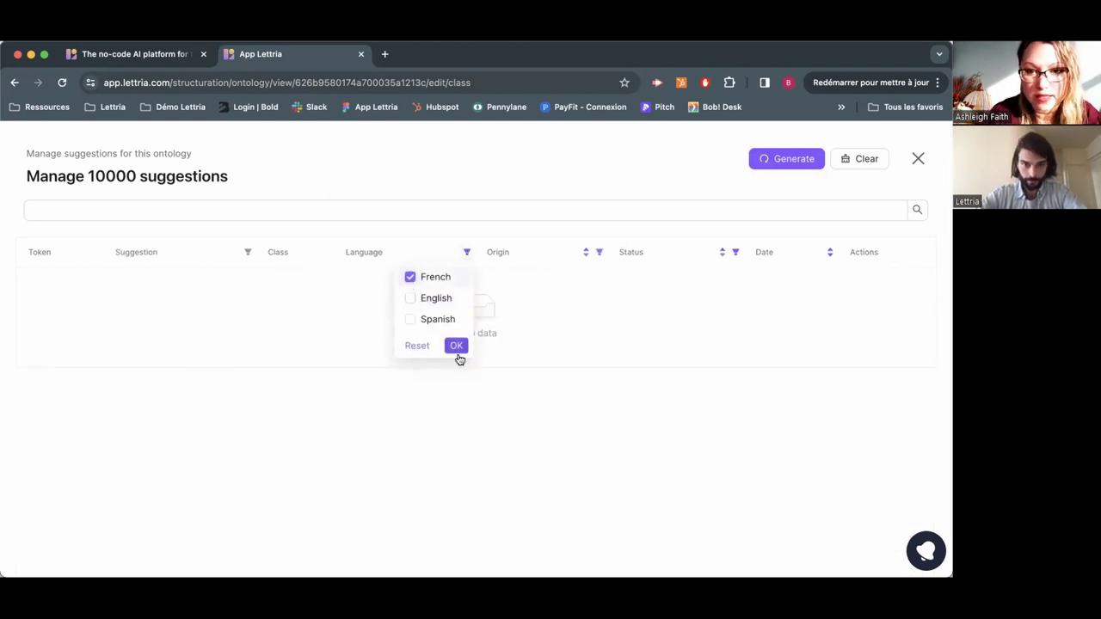
click(456, 346)
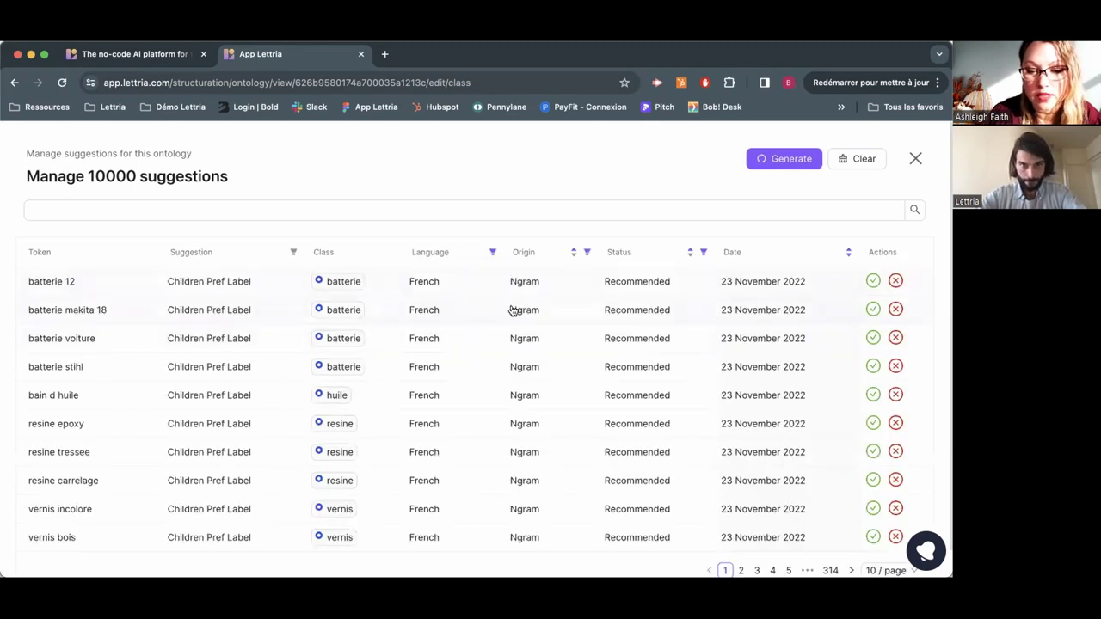
click(587, 252)
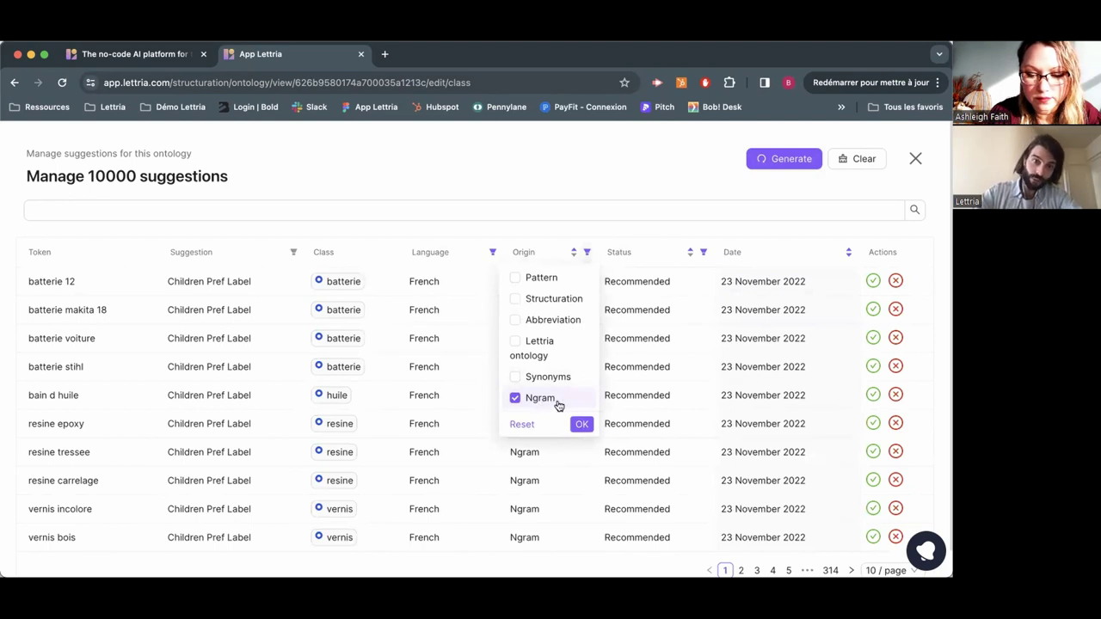
click(582, 424)
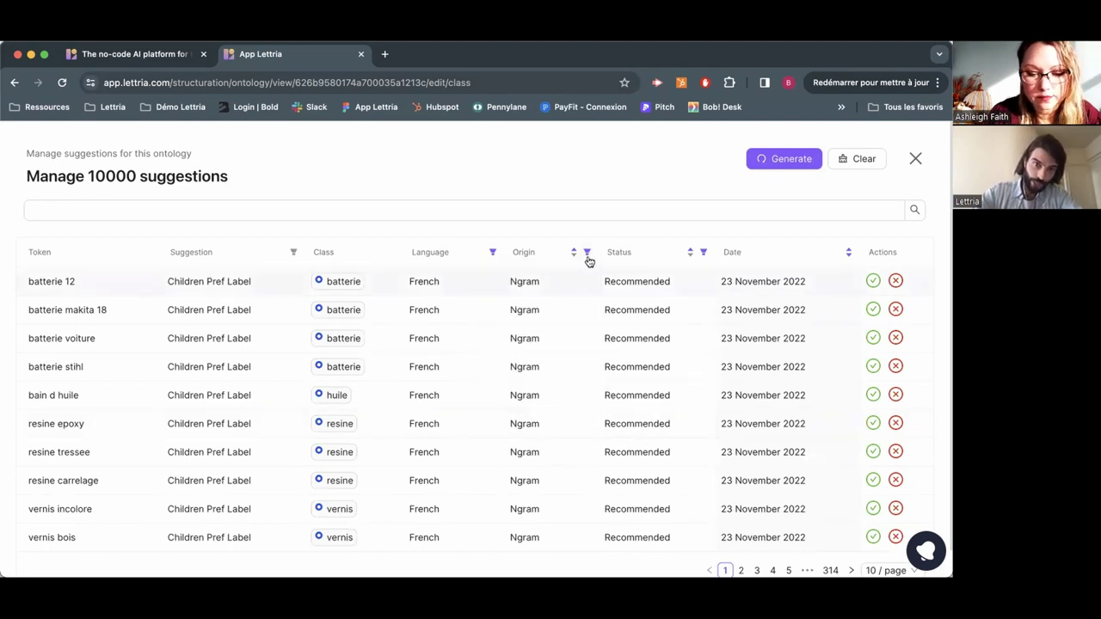
Accept the "batterie makita 18" suggestion from its details and close the details.
click(93, 315)
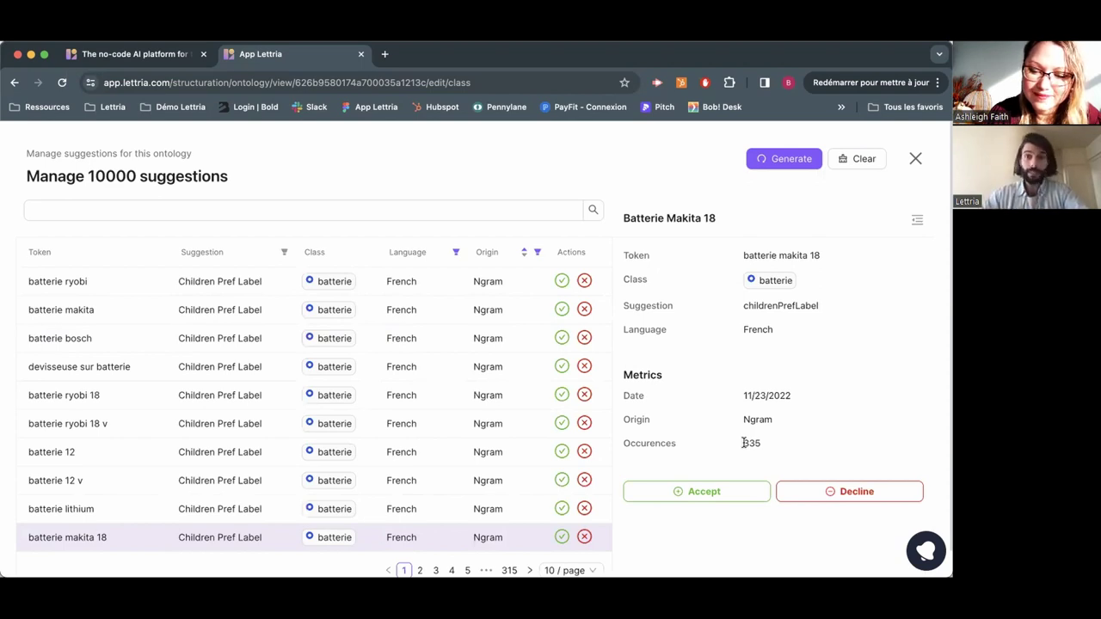
click(691, 496)
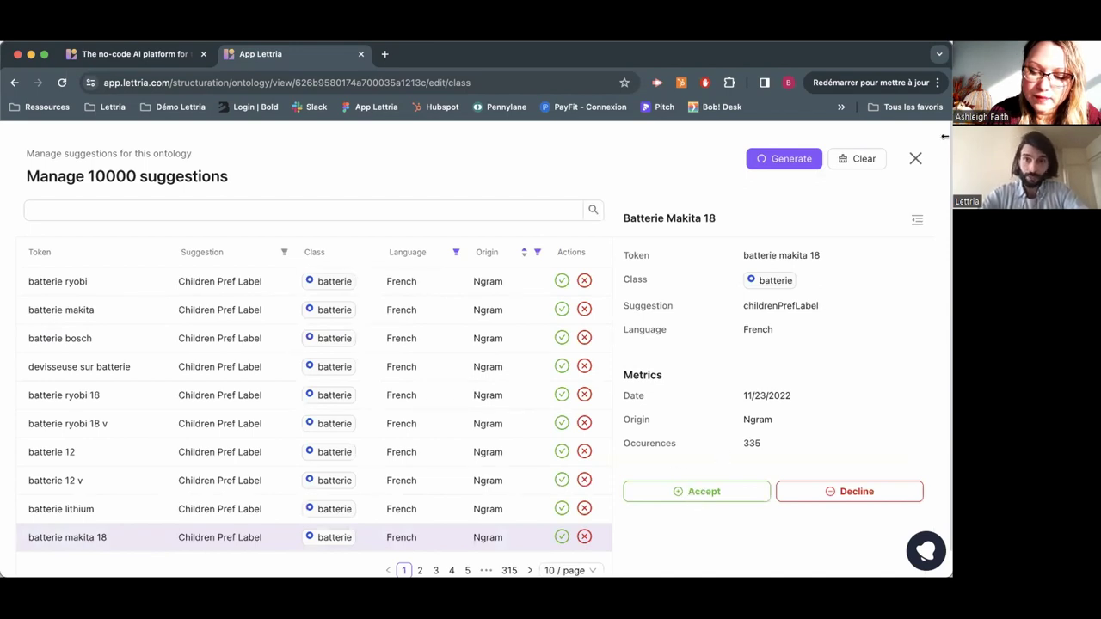
click(917, 219)
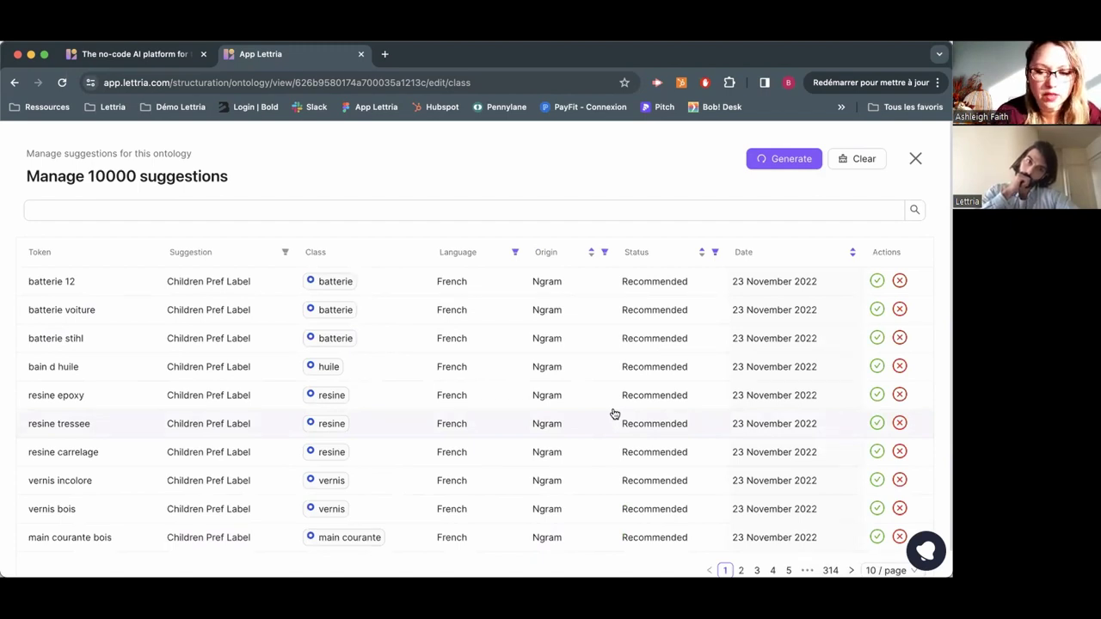
Change the suggestions' origin filter from Ngram to Lettria ontology.
click(605, 252)
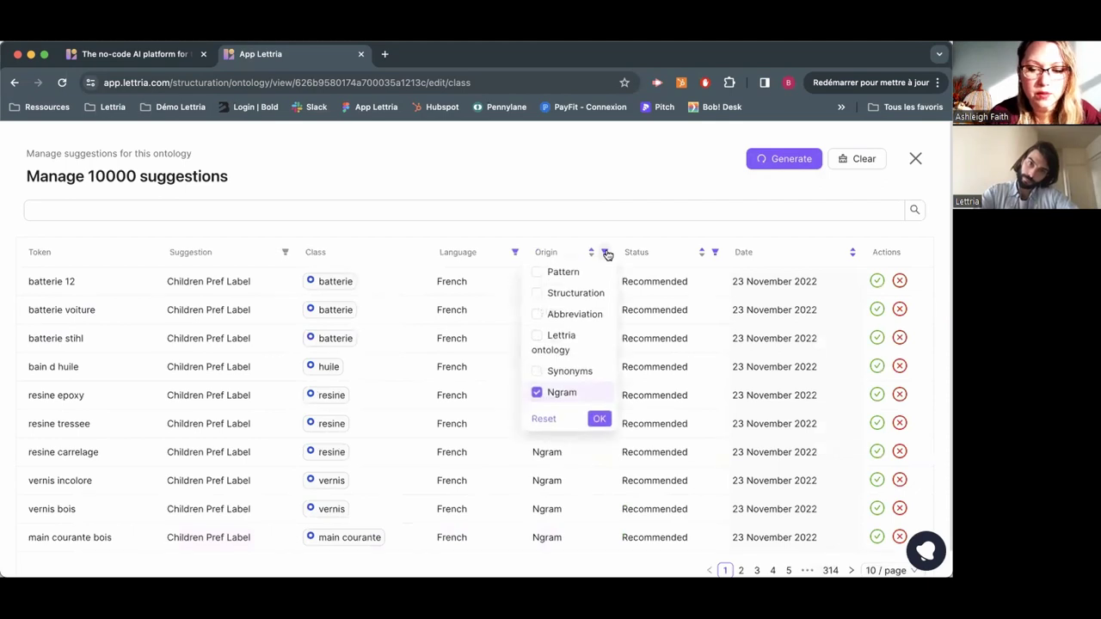
click(537, 394)
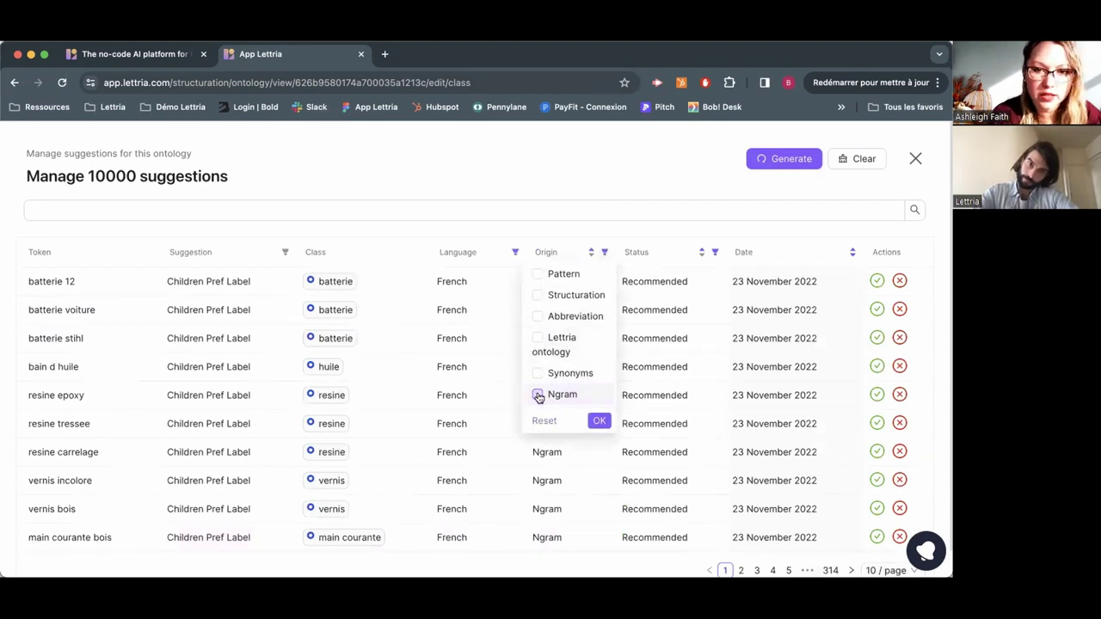
click(537, 338)
click(599, 421)
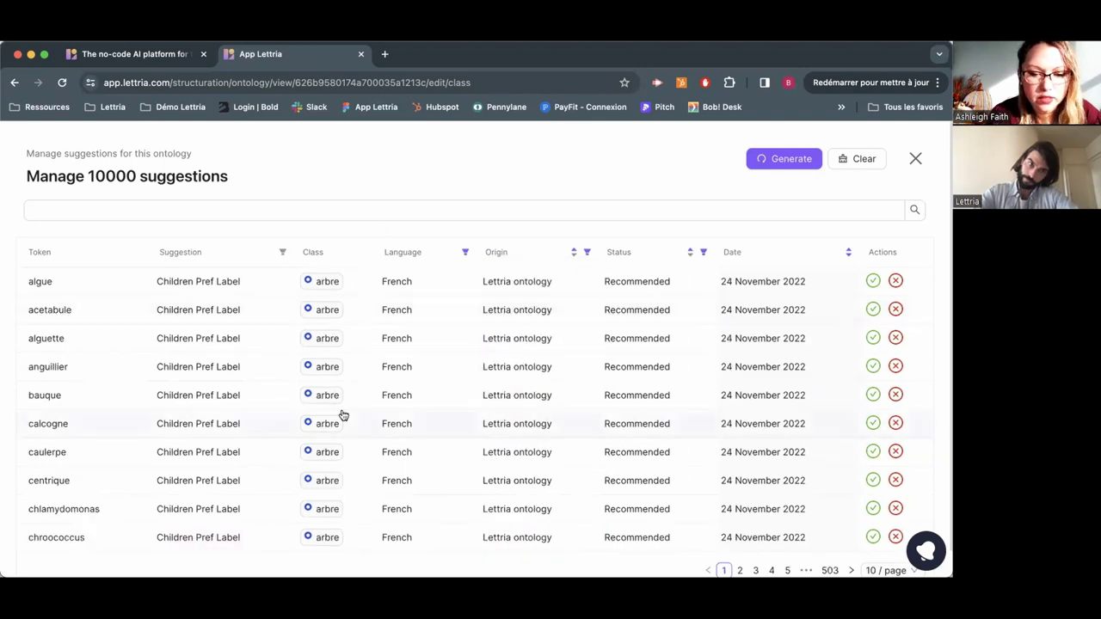
Open the details of the "algue" suggestion and examine its metrics.
click(409, 288)
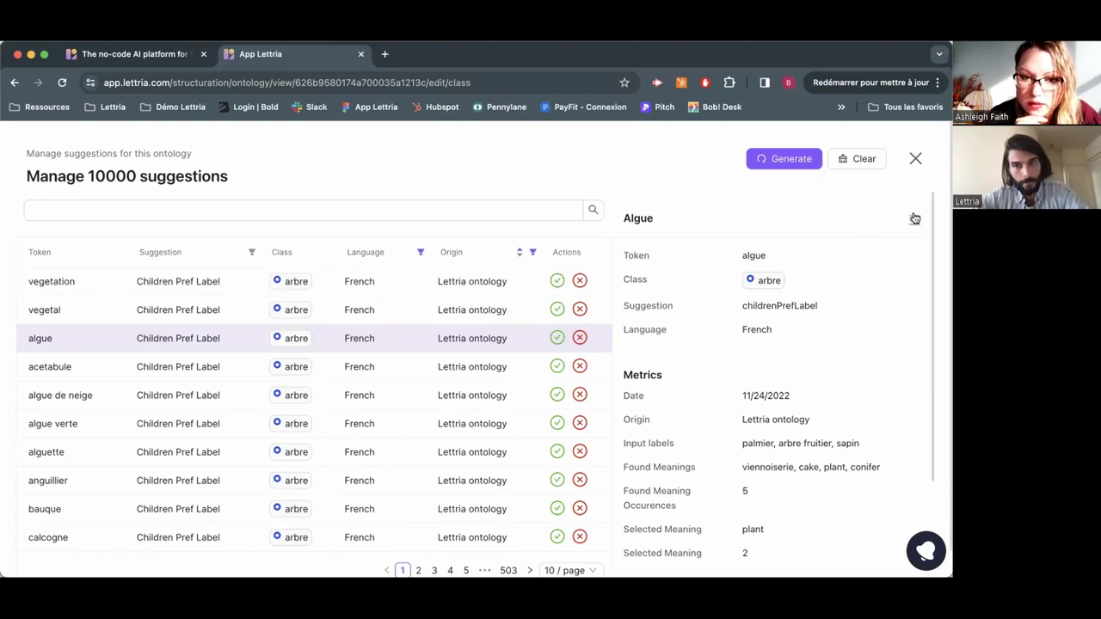
scroll(869, 356, down, 1)
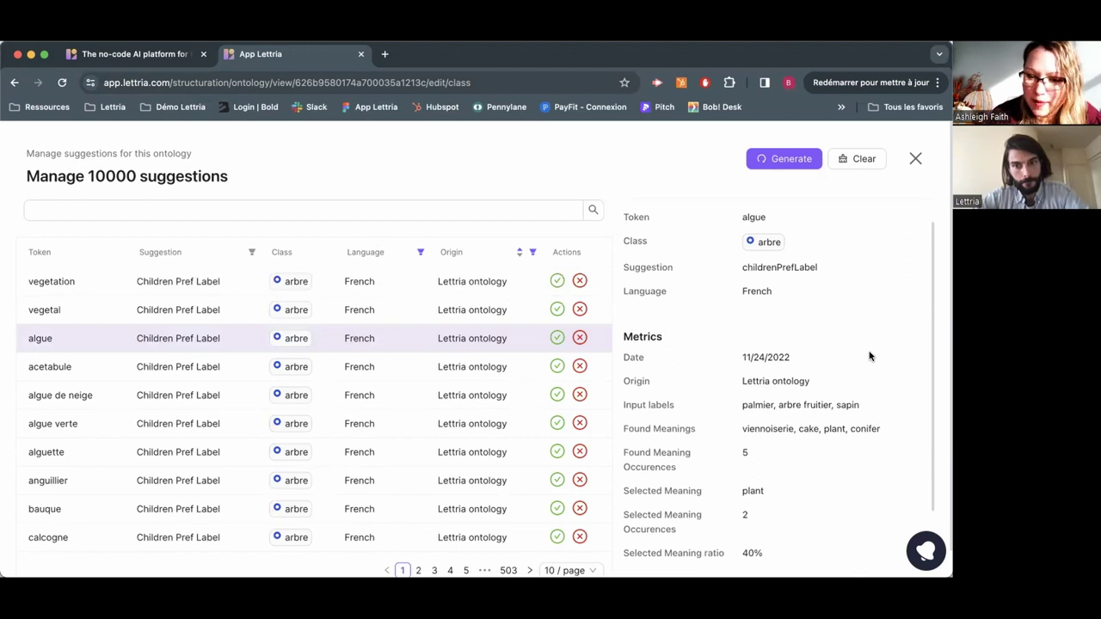
Review the remaining metrics of the "algue" suggestion and close its details.
scroll(855, 404, down, 1)
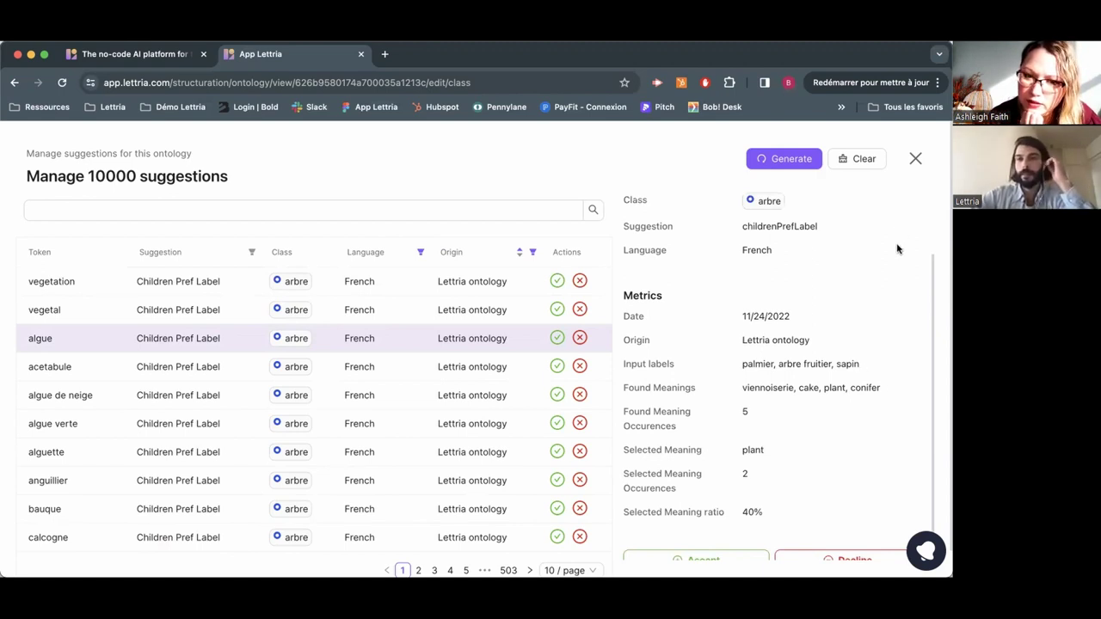
scroll(905, 331, up, 2)
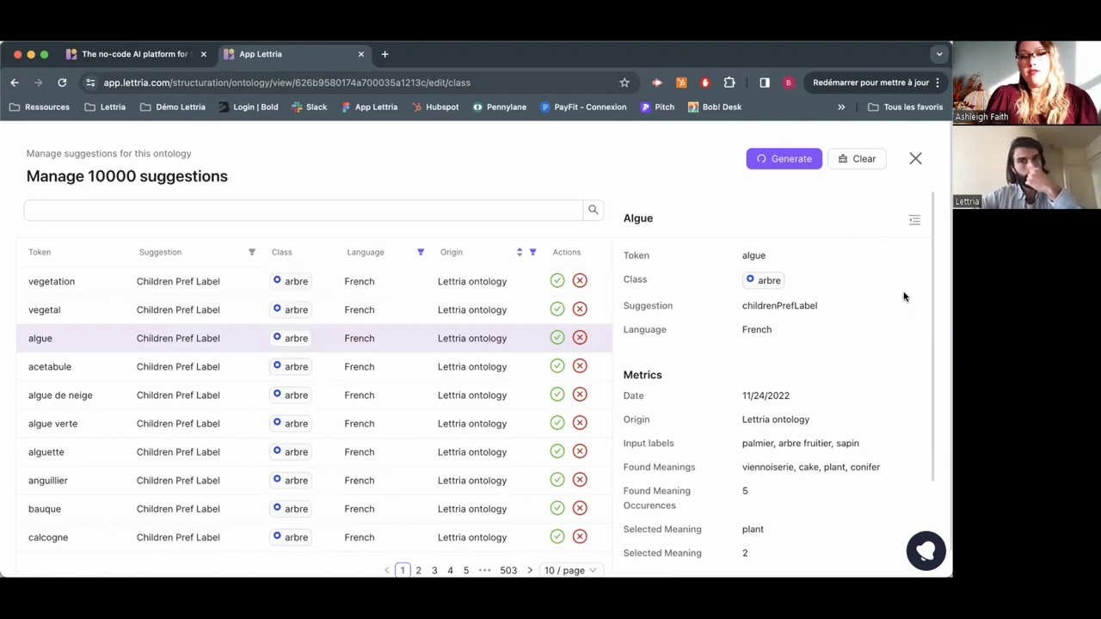
click(915, 220)
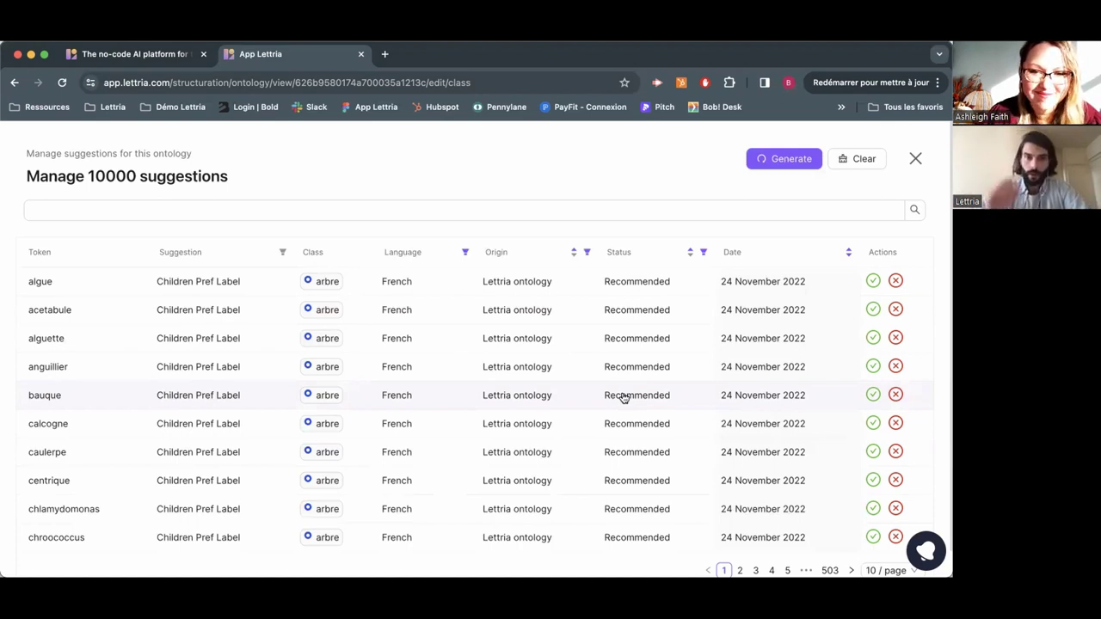
Remove the Lettria ontology origin filter from the suggestions.
click(587, 252)
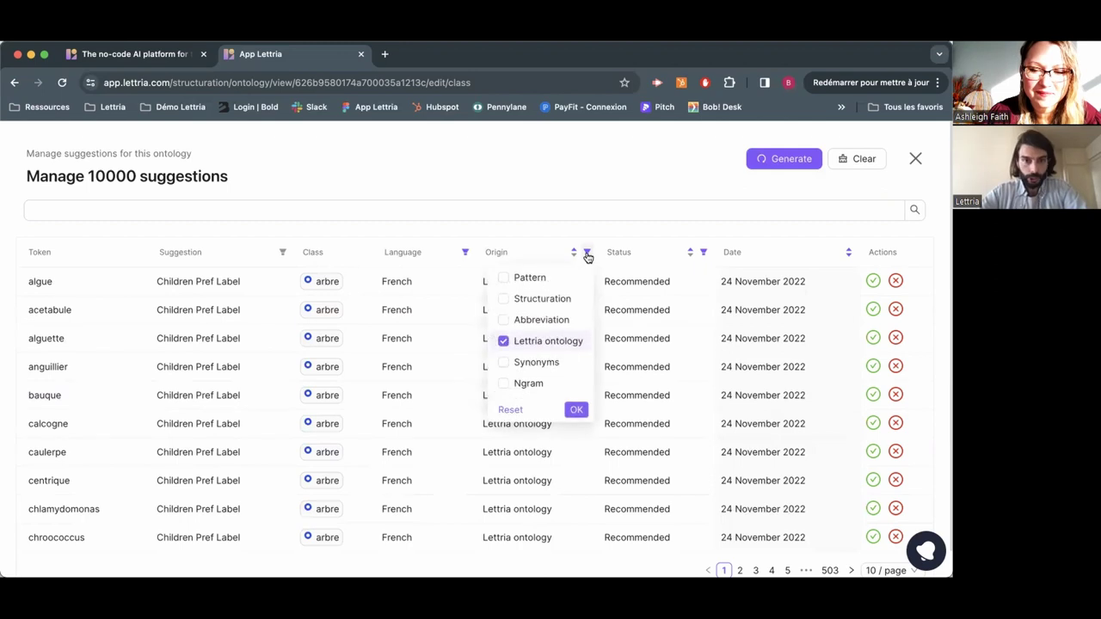
click(504, 342)
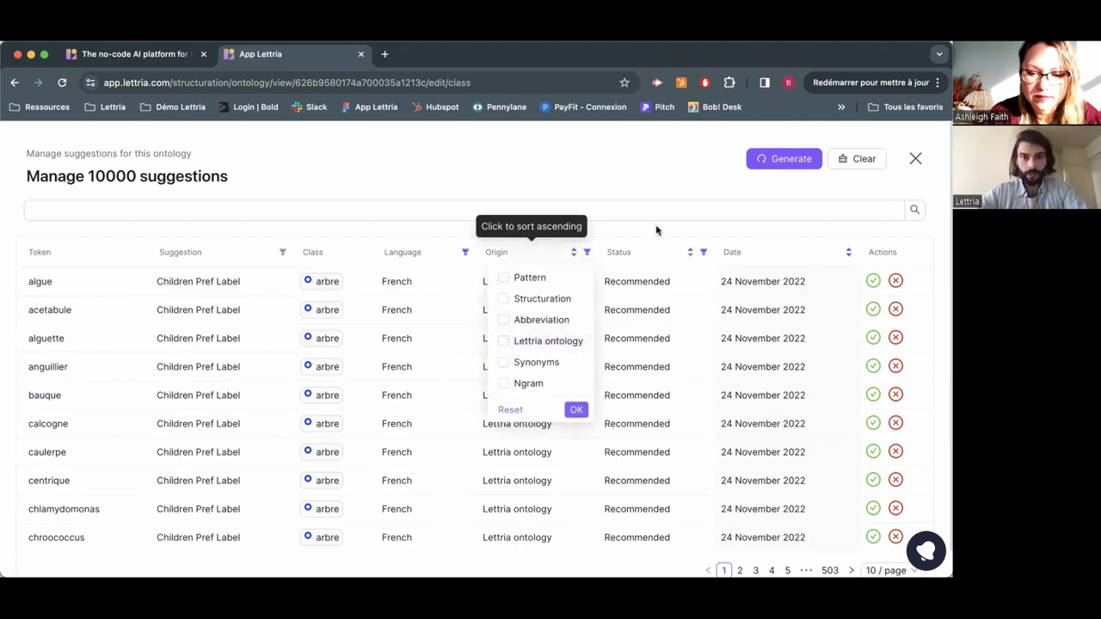
click(577, 410)
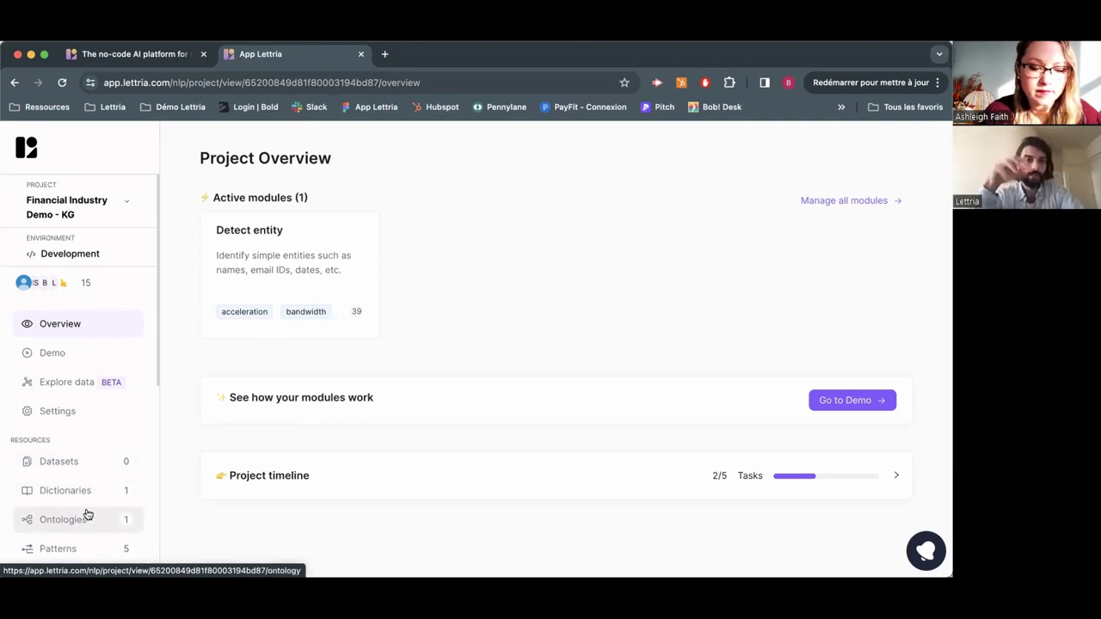
Open the Financial Industry Demo - KG project's datasets and save the Bloomberg L.P. Wikipedia page as an HTML file.
click(85, 463)
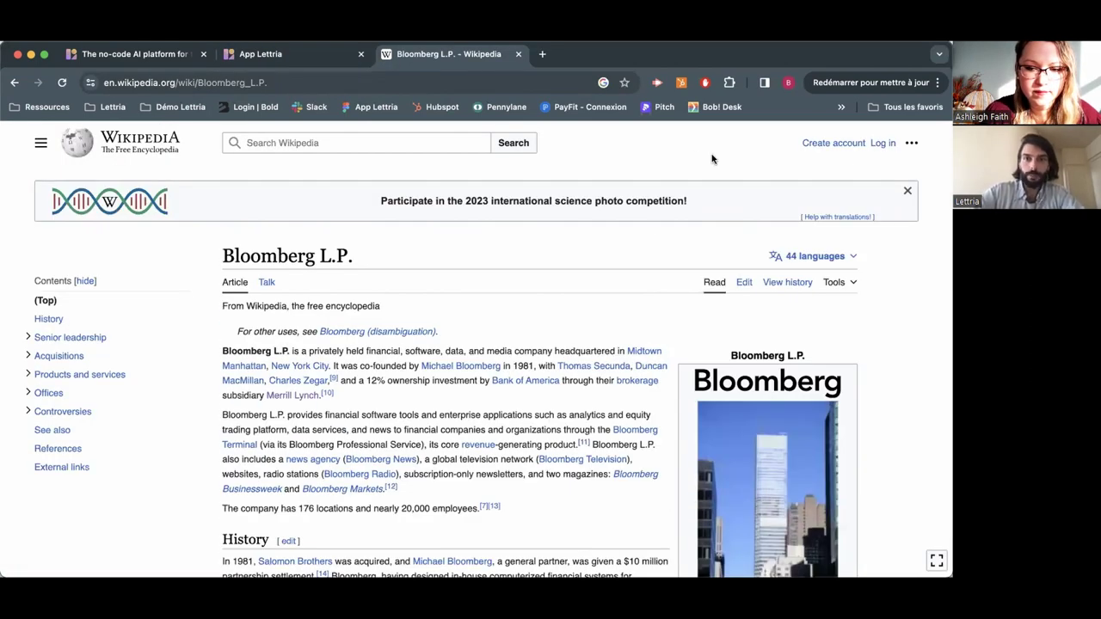
right_click(712, 158)
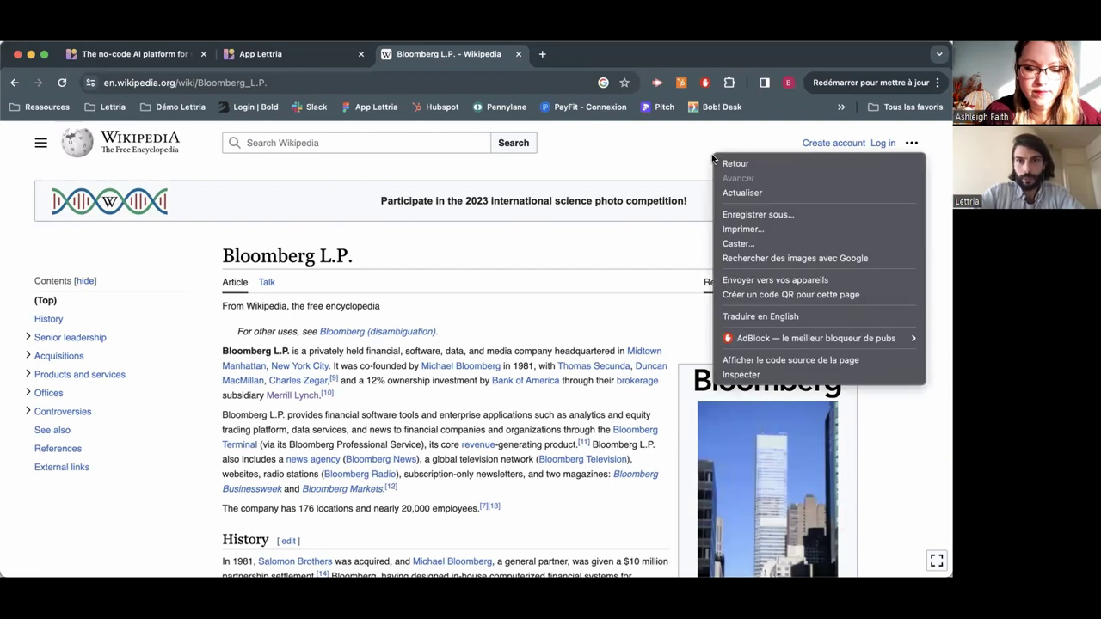
click(748, 217)
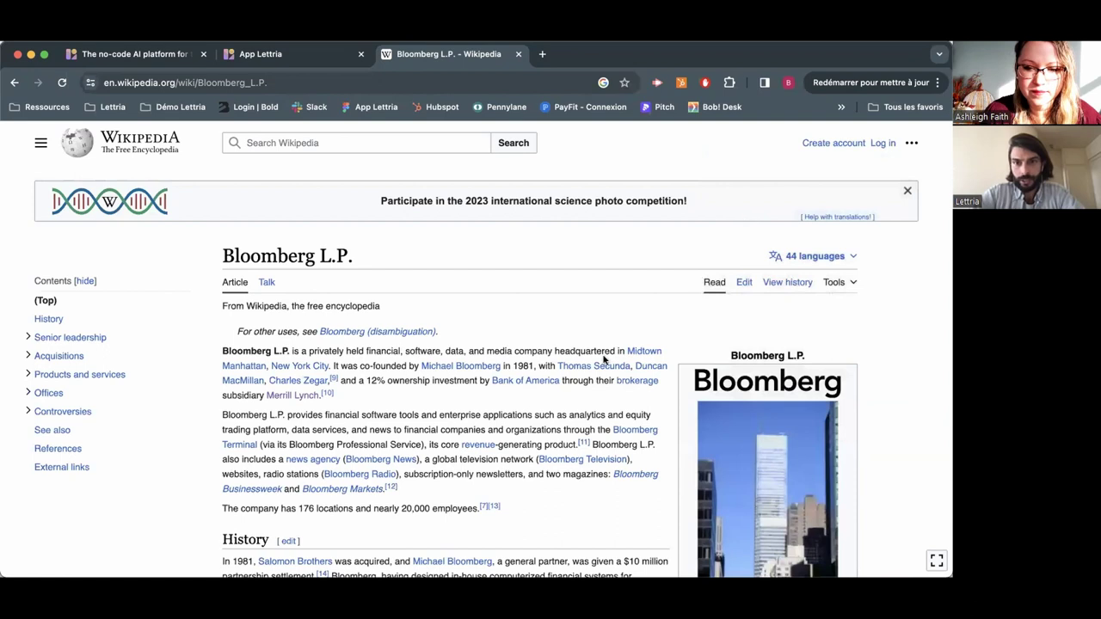
Upload "Bloomberg L.P. - Wikipedia.html" to the new Lettria dataset and continue to asset creation.
click(284, 53)
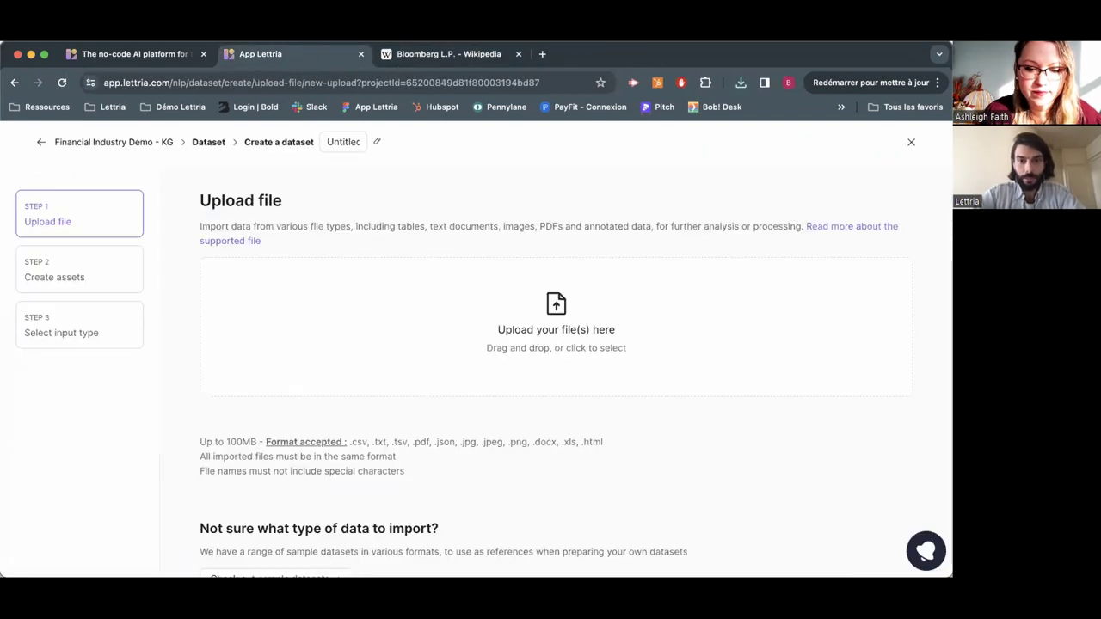
drag(621, 557, 435, 356)
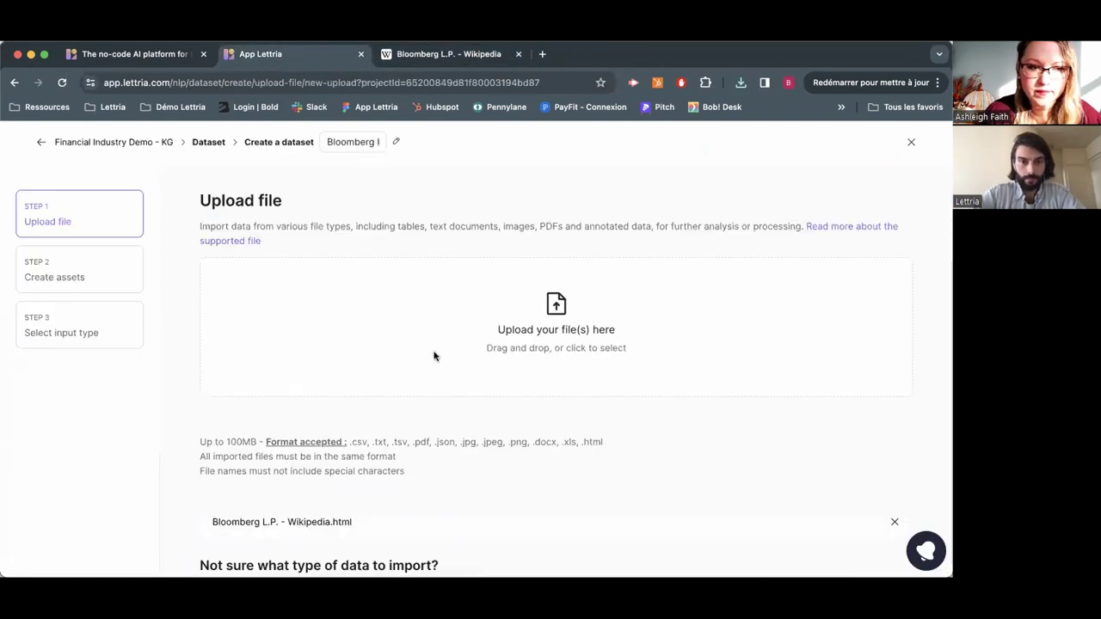
scroll(434, 356, down, 3)
click(232, 551)
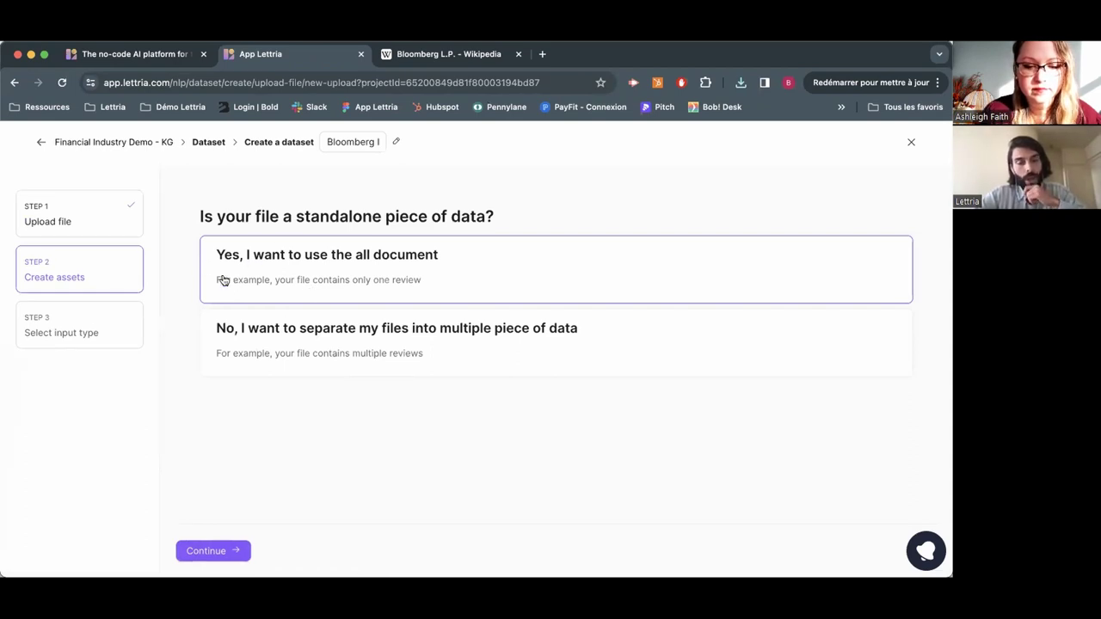
Separate the file into multiple pieces of data and create the dataset with the Report input type.
click(250, 347)
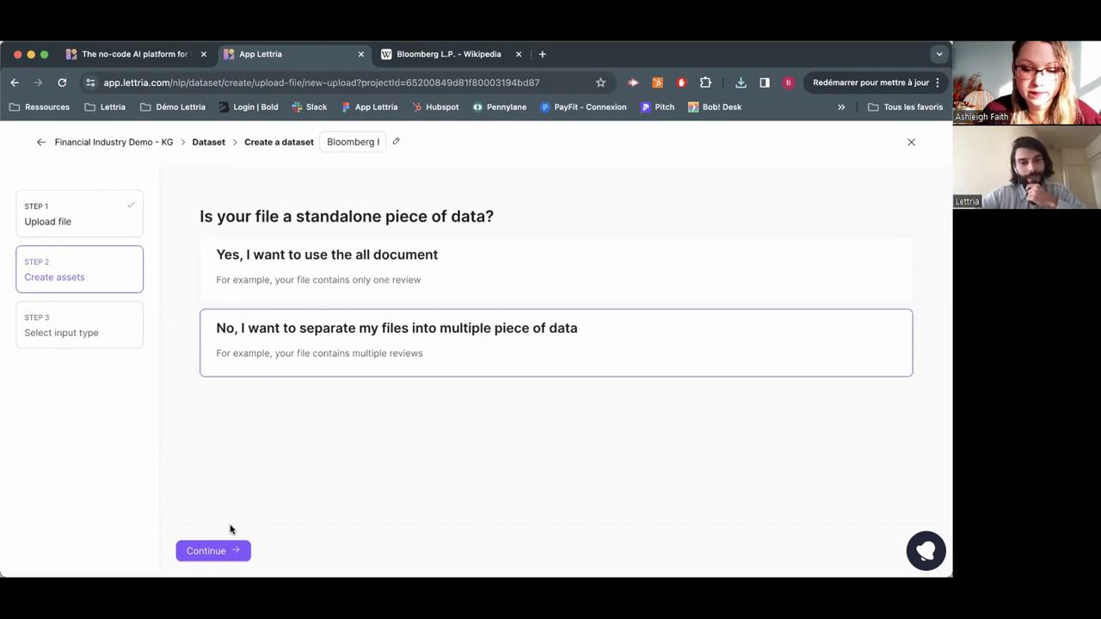
click(226, 550)
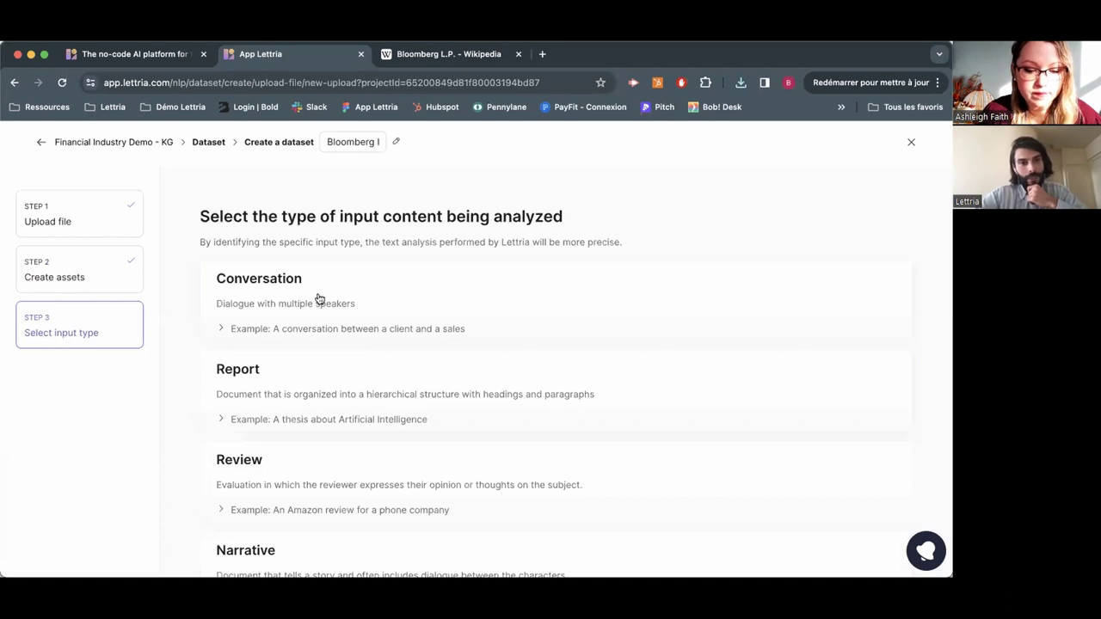
click(293, 392)
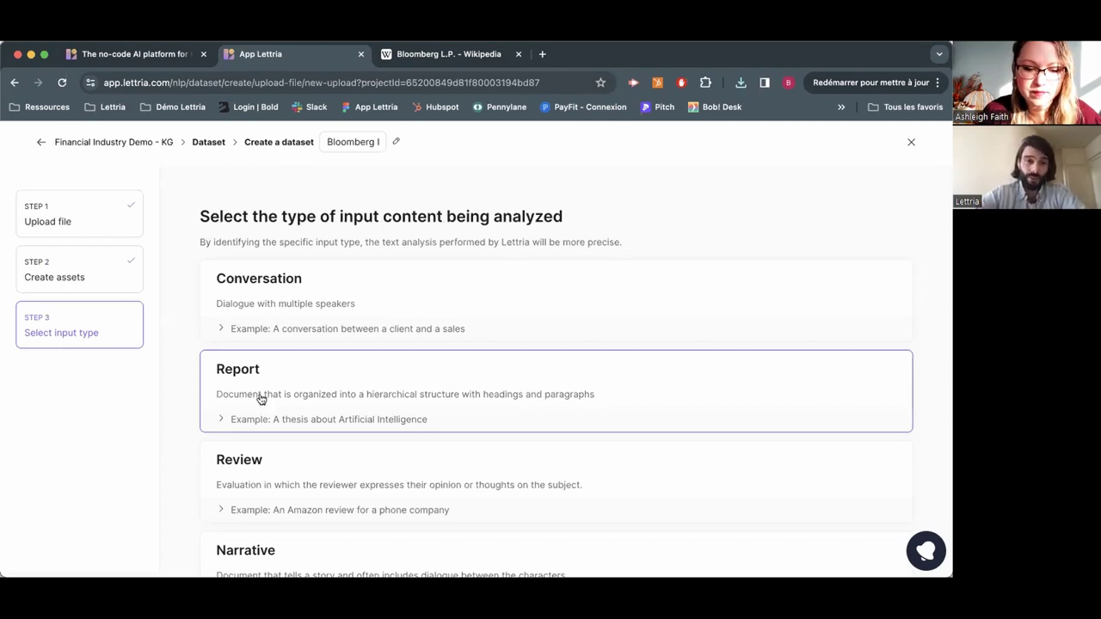
scroll(261, 398, down, 3)
click(208, 549)
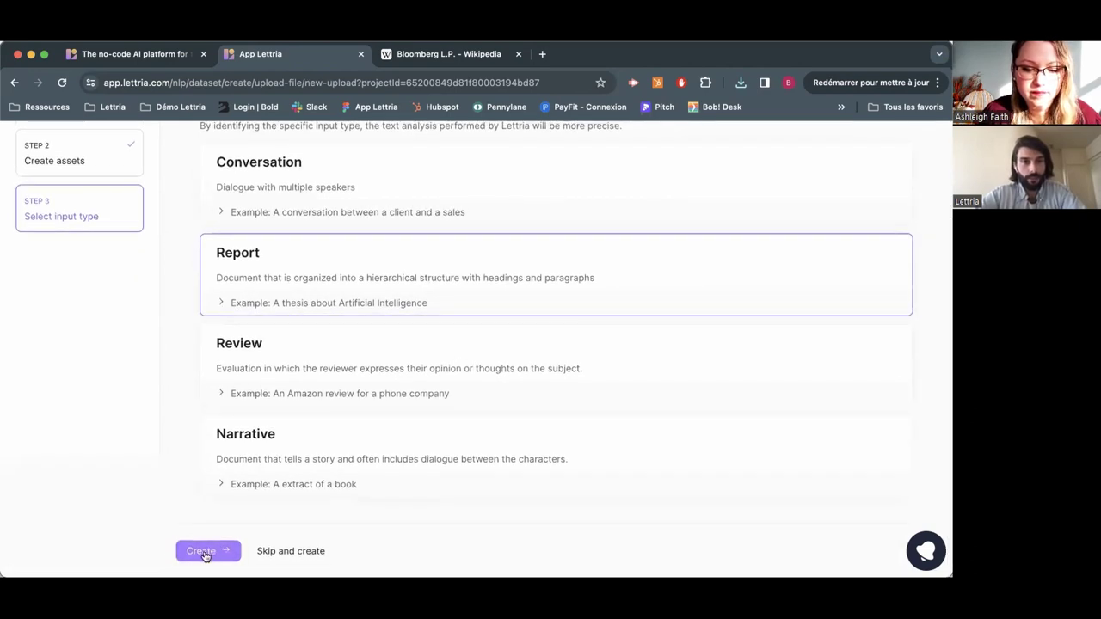
click(204, 554)
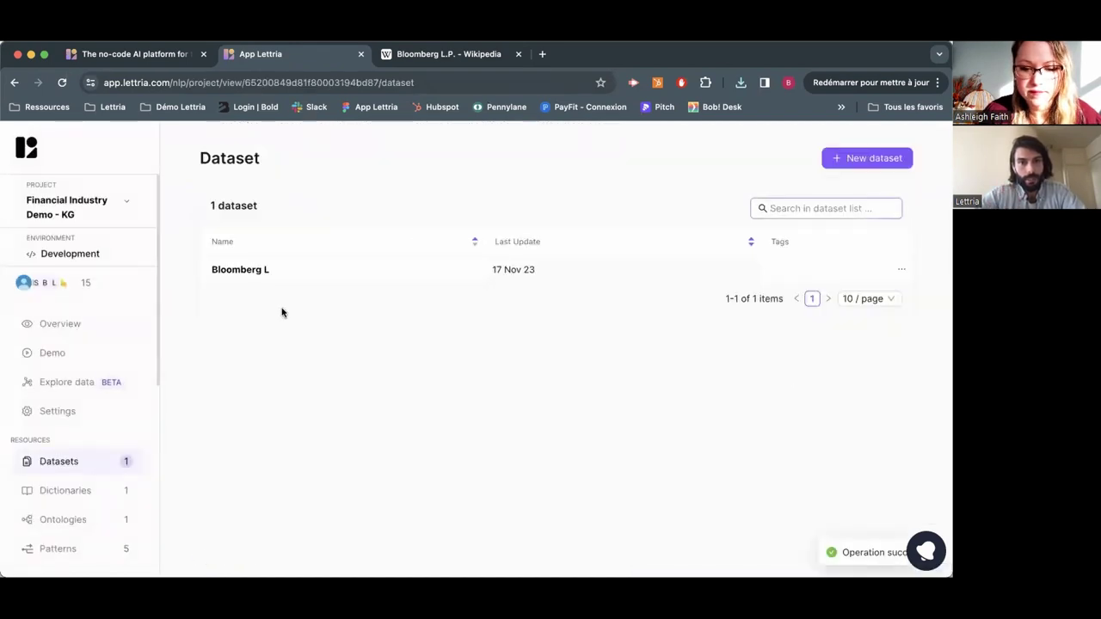
Open the Bloomberg L dataset and read through the text chunks in its assets.
click(246, 272)
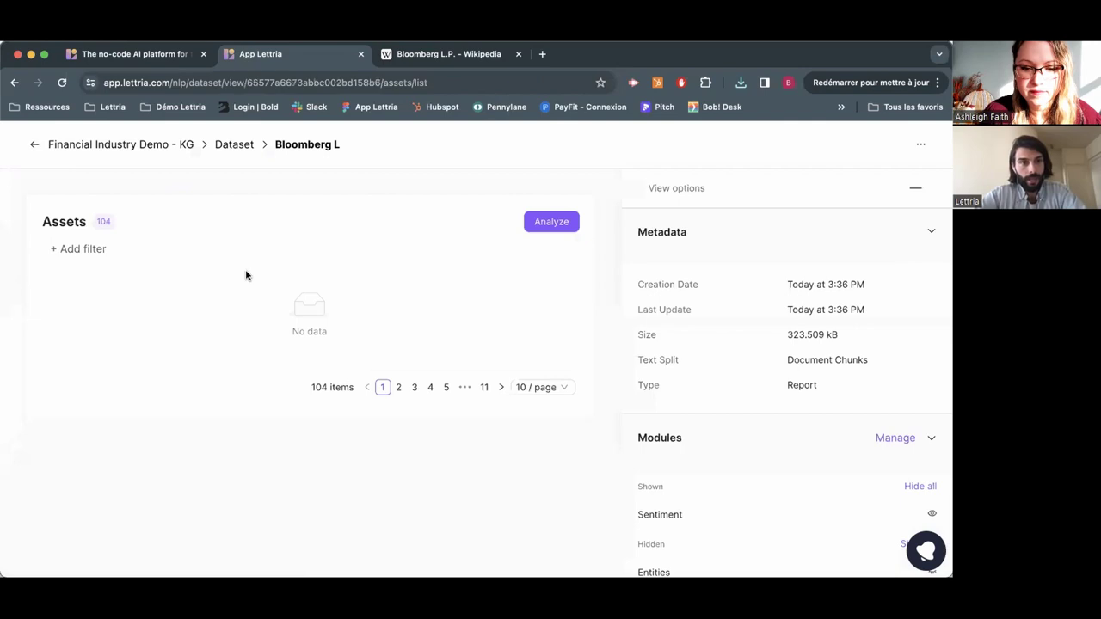
scroll(210, 369, down, 1)
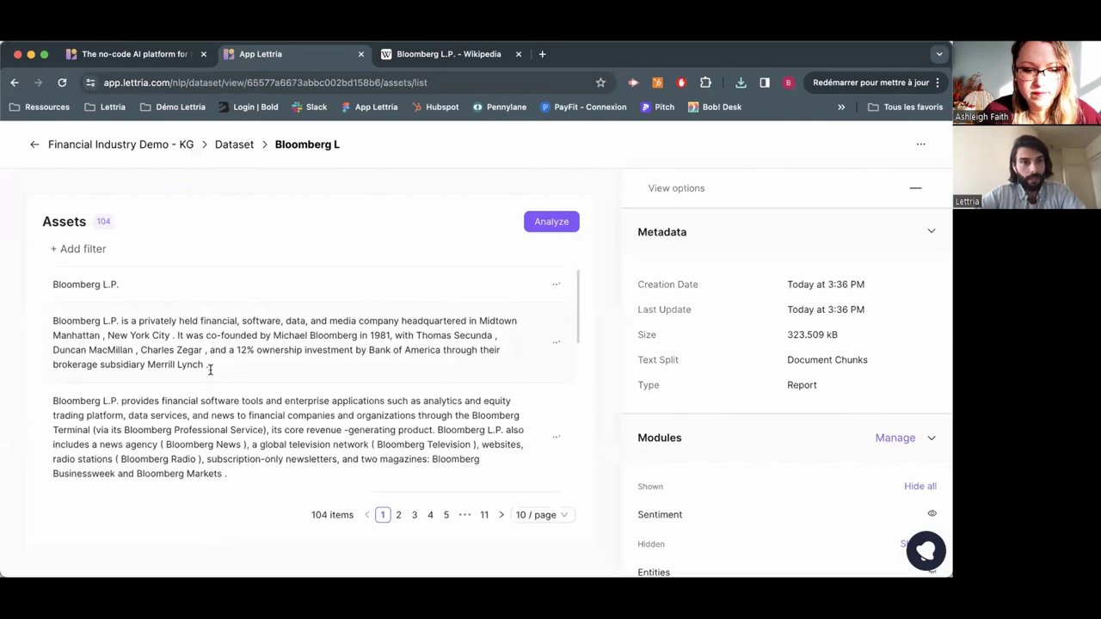
scroll(210, 370, down, 1)
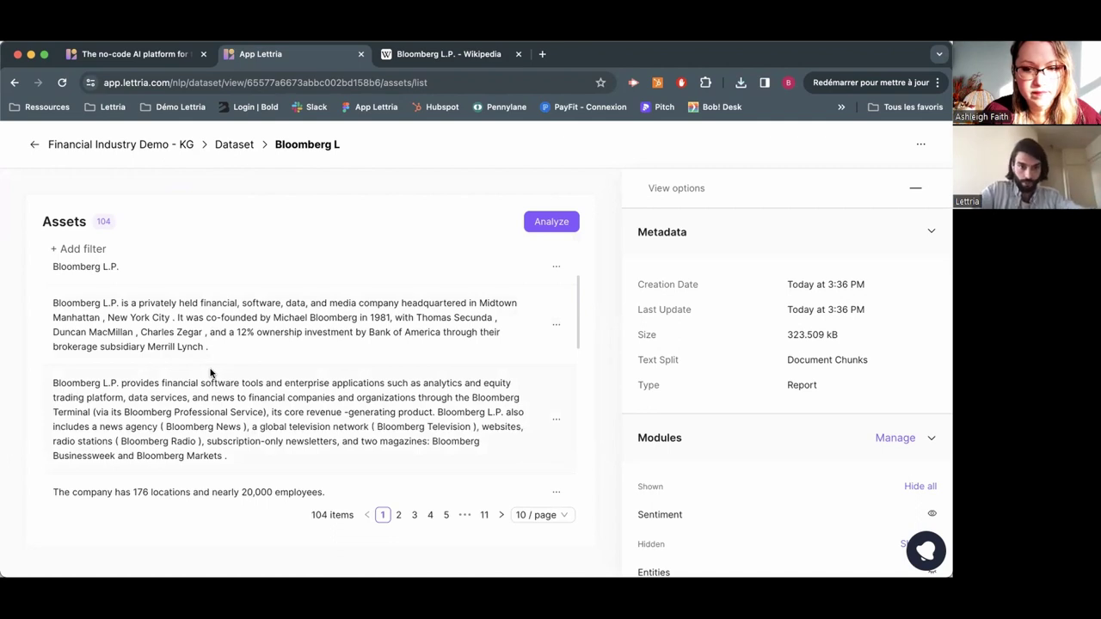
scroll(210, 369, down, 4)
scroll(206, 342, down, 5)
scroll(206, 337, down, 1)
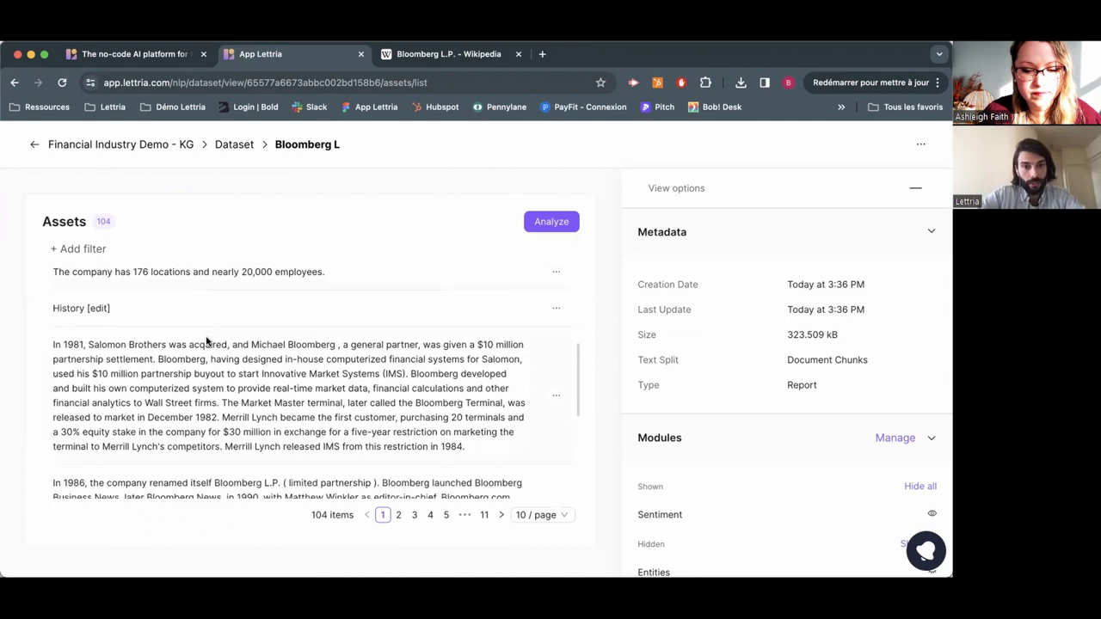
Compare the dataset's text chunks with the paragraphs of the Bloomberg L.P. Wikipedia article.
click(442, 55)
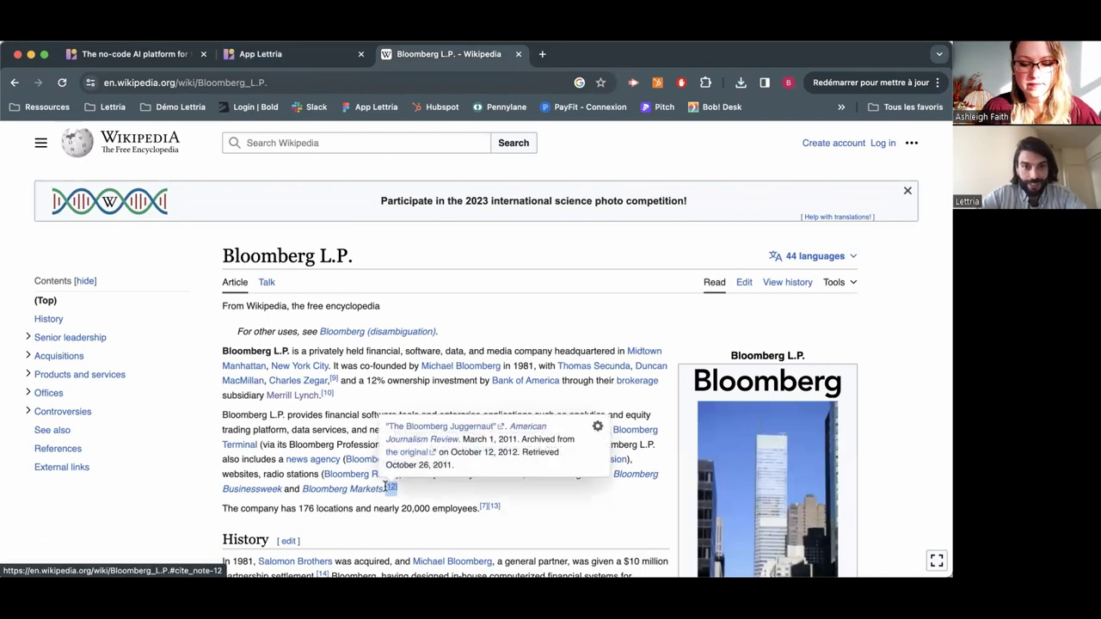
click(281, 56)
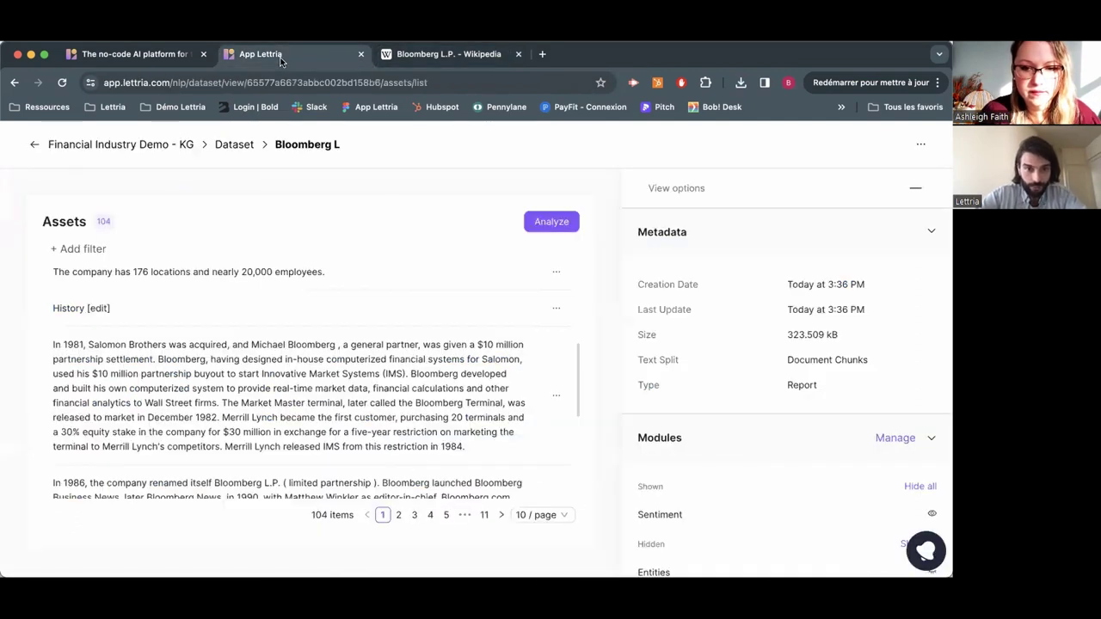
scroll(295, 402, up, 3)
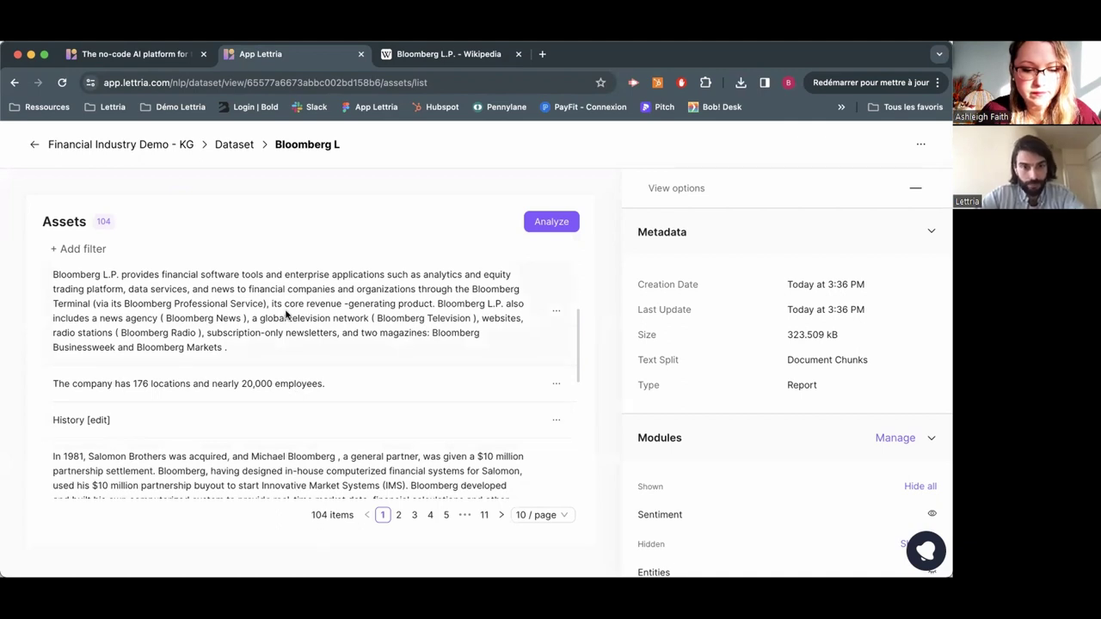
scroll(287, 316, up, 1)
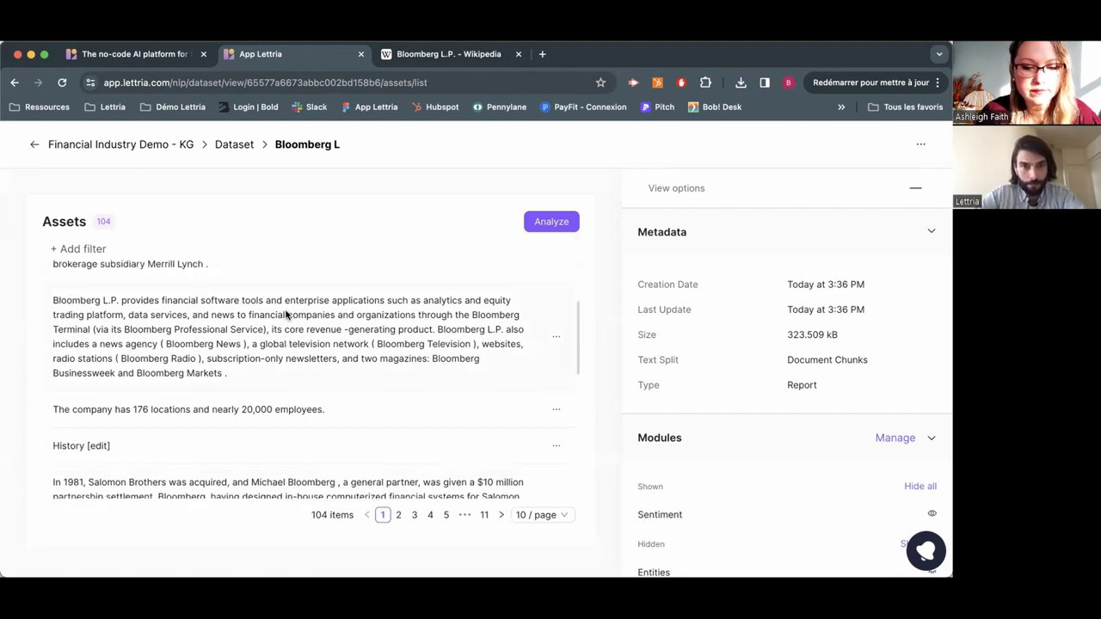
Go back to the project, open its data exploration graph and delete the existing data.
click(135, 146)
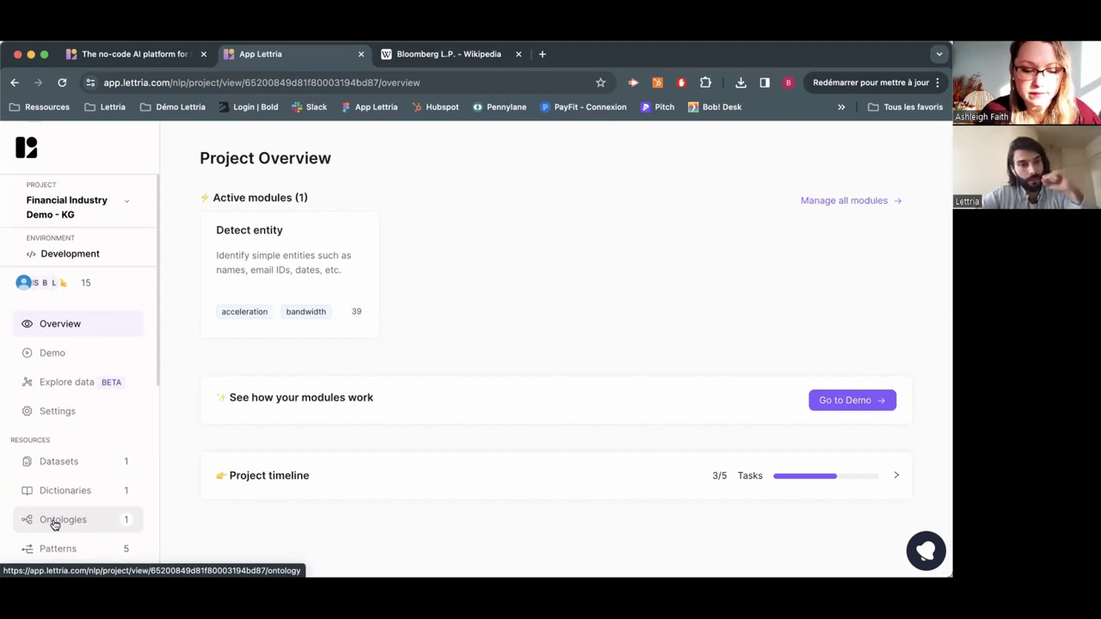
click(67, 386)
click(903, 145)
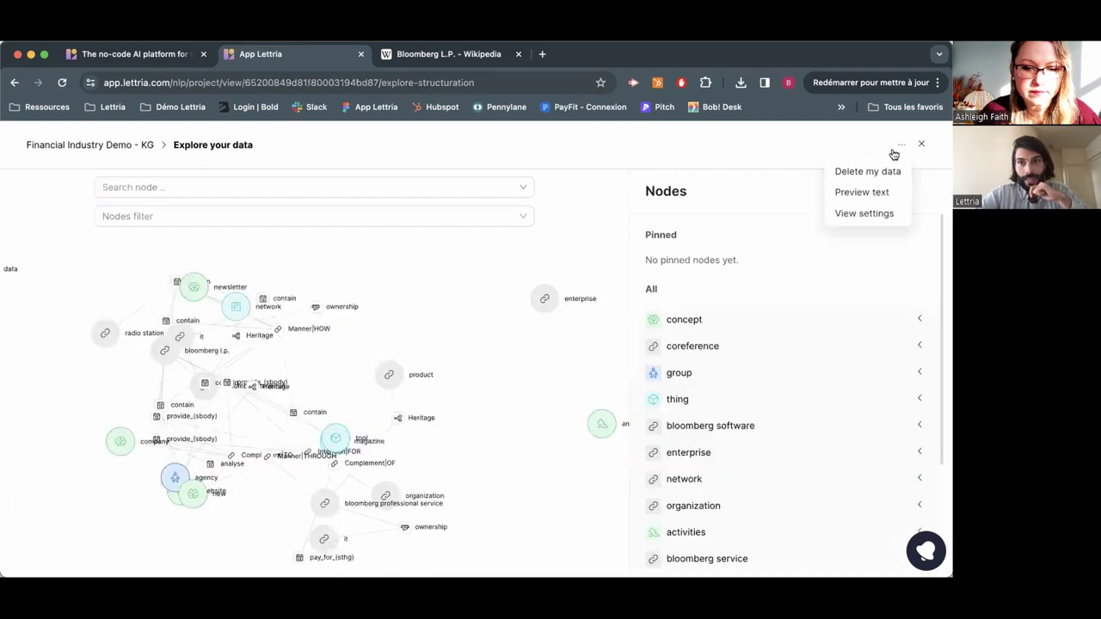
click(870, 174)
Import the Bloomberg L dataset's paragraph about financial software tools and enterprise applications into the knowledge graph.
click(398, 242)
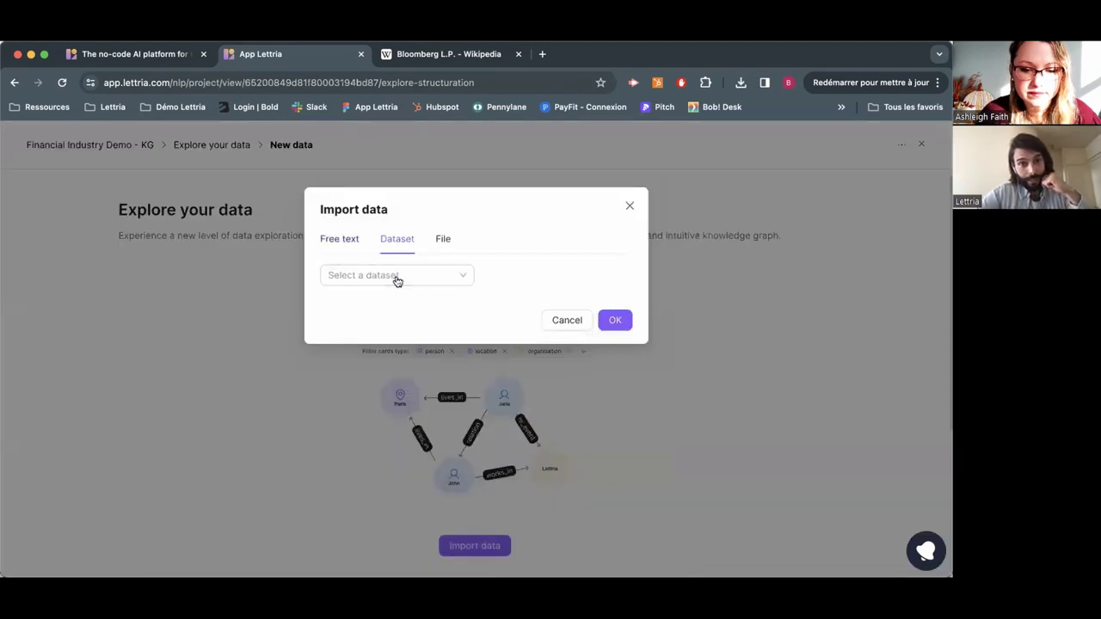
click(393, 282)
click(384, 305)
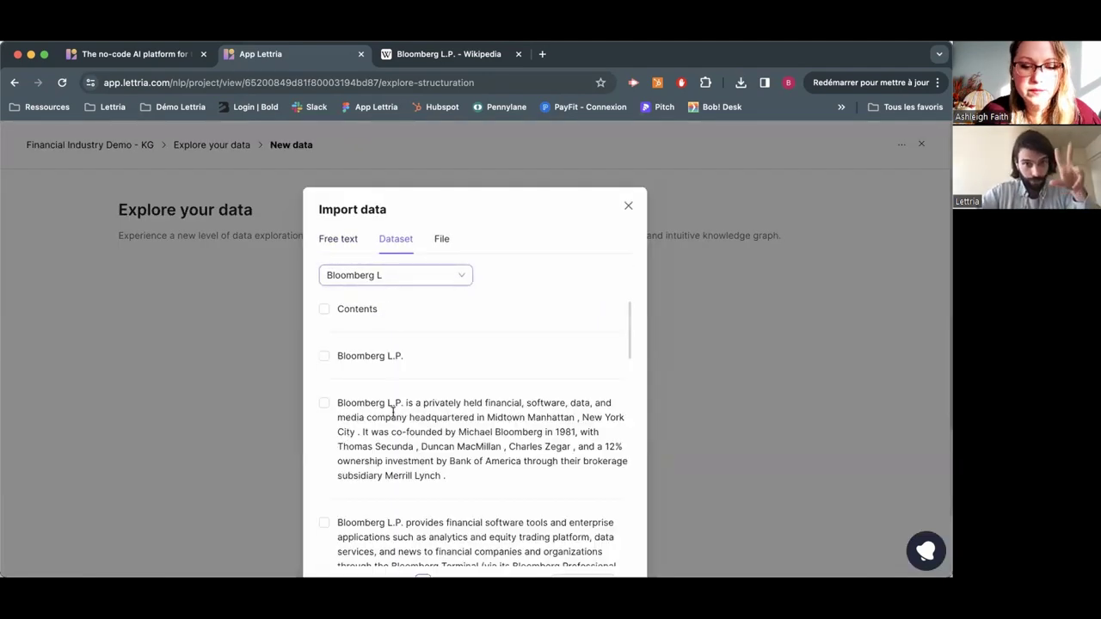
scroll(389, 405, down, 3)
click(325, 386)
scroll(428, 410, down, 5)
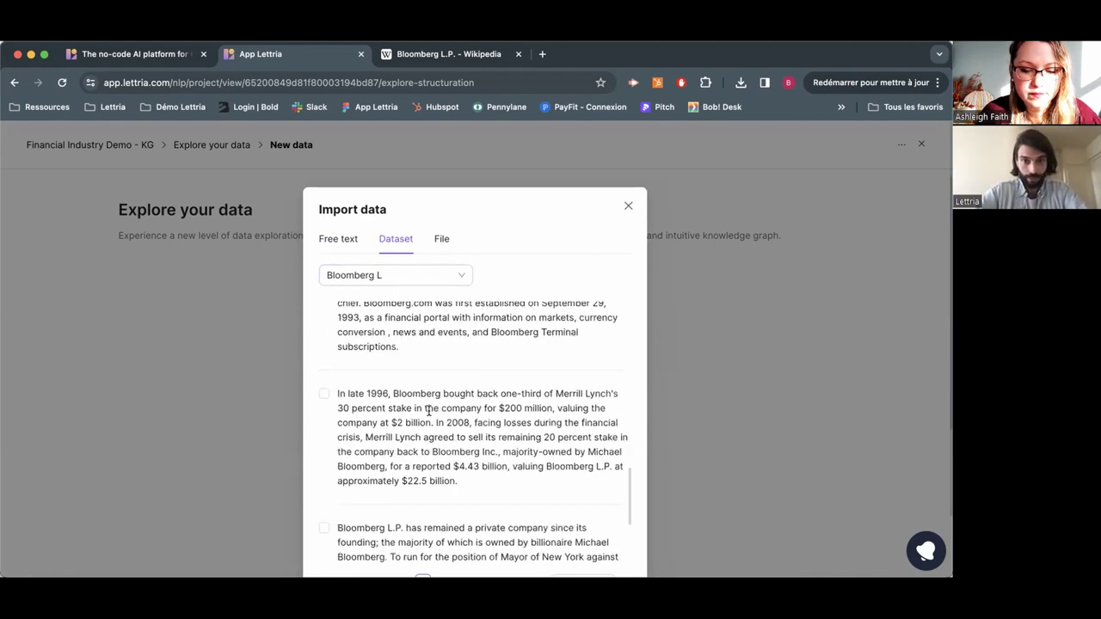
scroll(428, 410, down, 5)
click(611, 540)
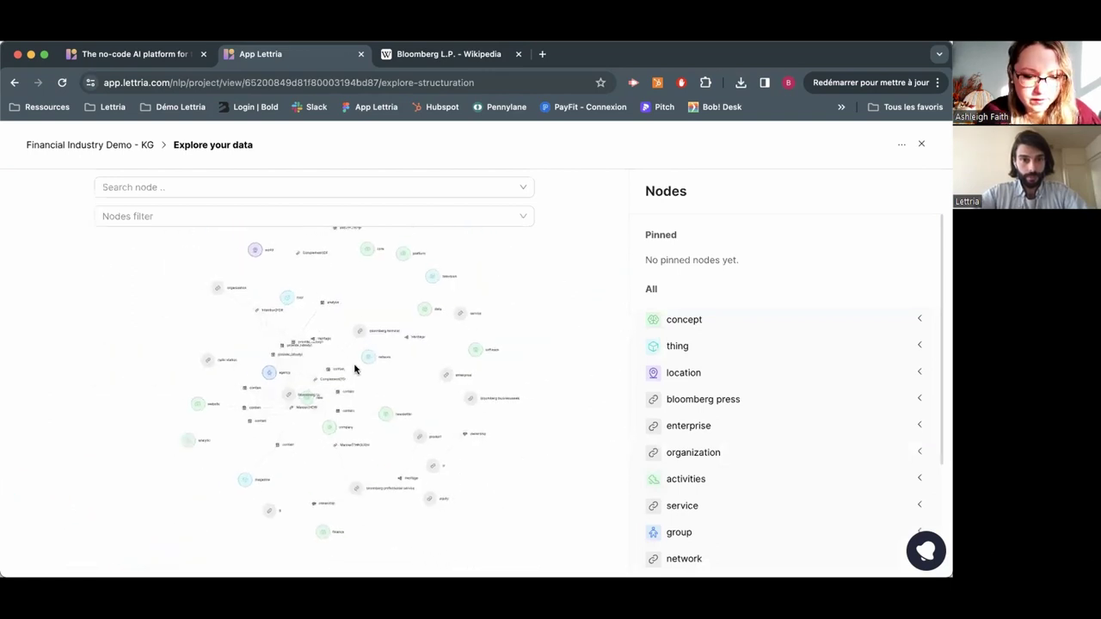
Inspect the "bloomberg terminal" node's details and preview the source text of its "newsletter" name attribute.
scroll(363, 341, up, 3)
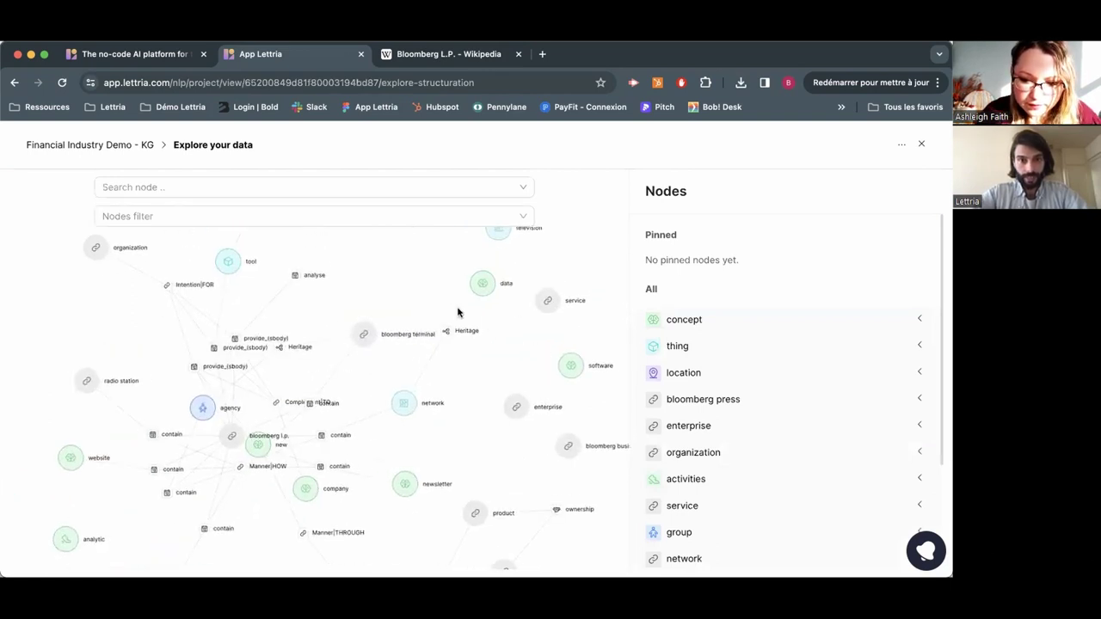
click(365, 336)
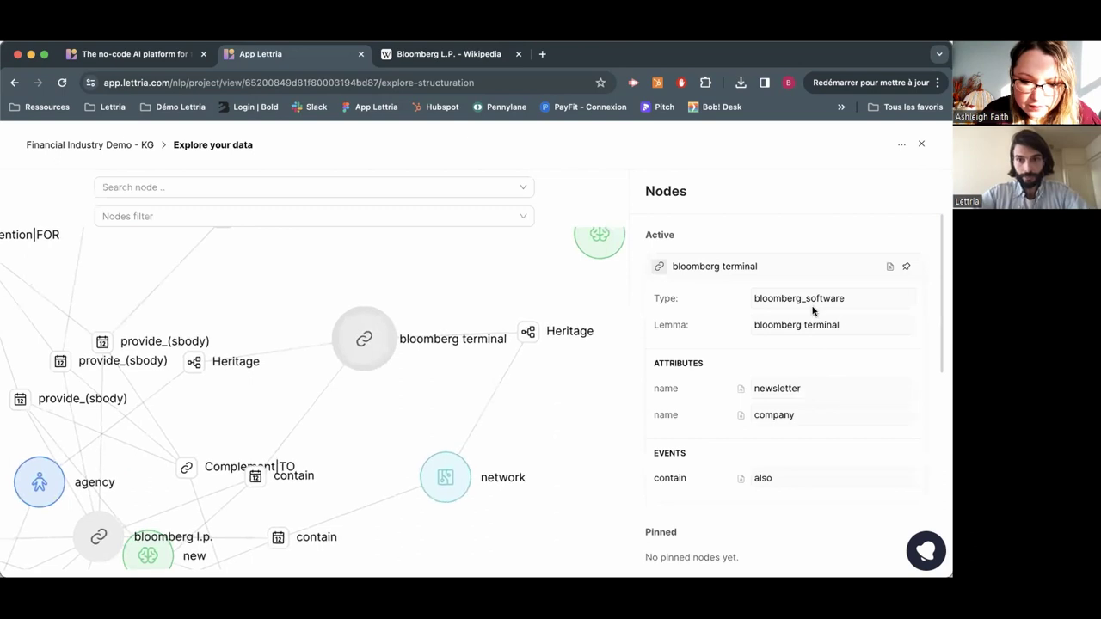
drag(654, 363, 713, 364)
click(739, 390)
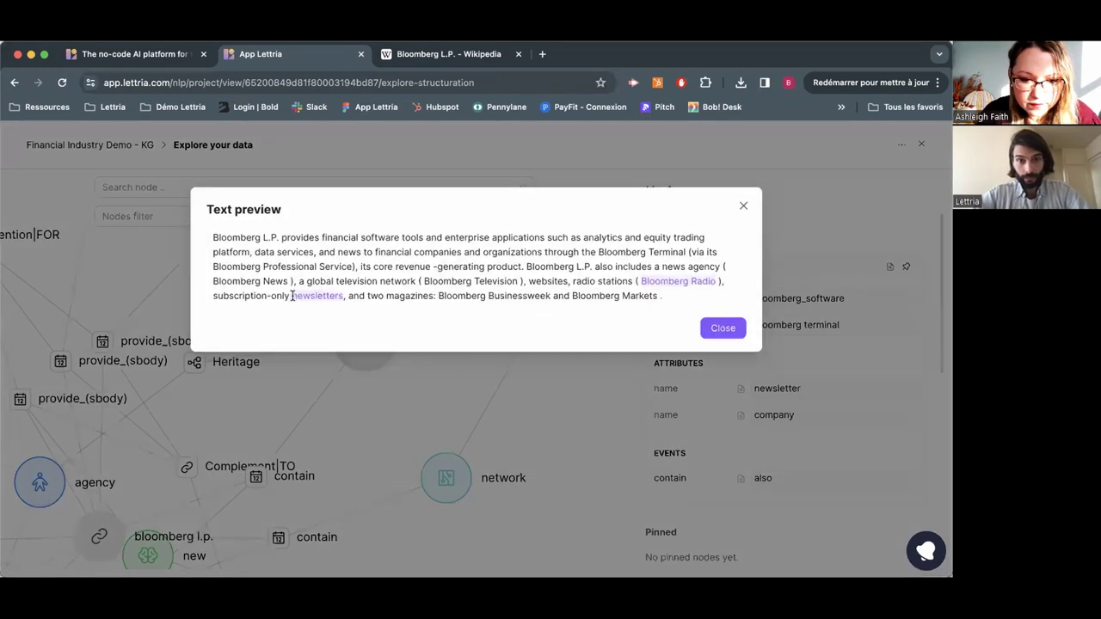
drag(291, 296, 342, 297)
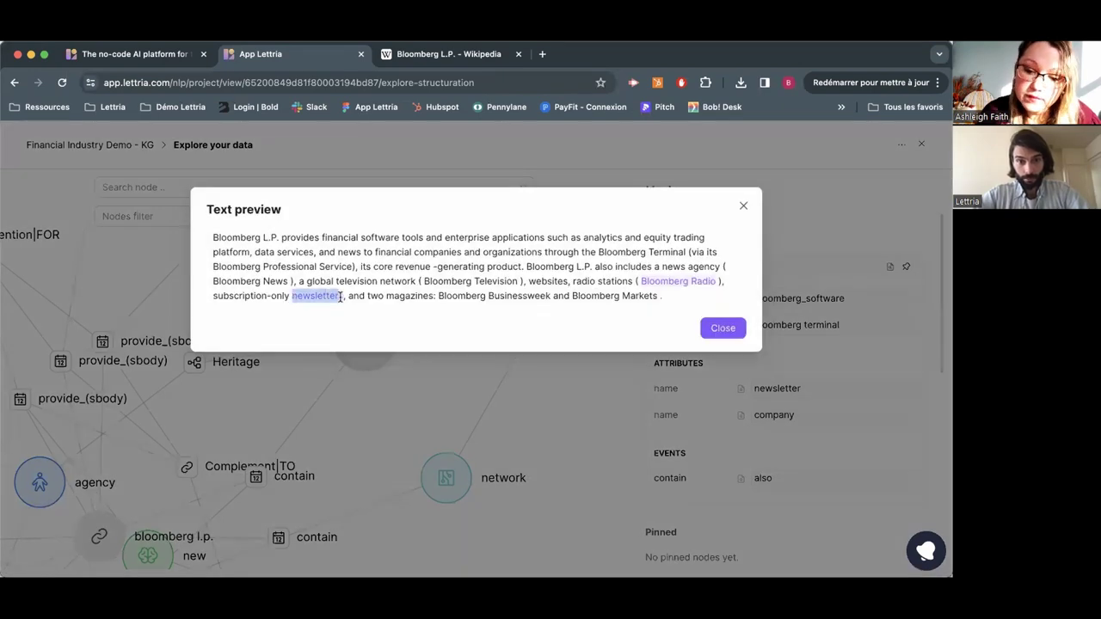
Close the text preview, then inspect the "contain" node between "bloomberg l.p." and "network" and reposition it in the graph.
click(341, 297)
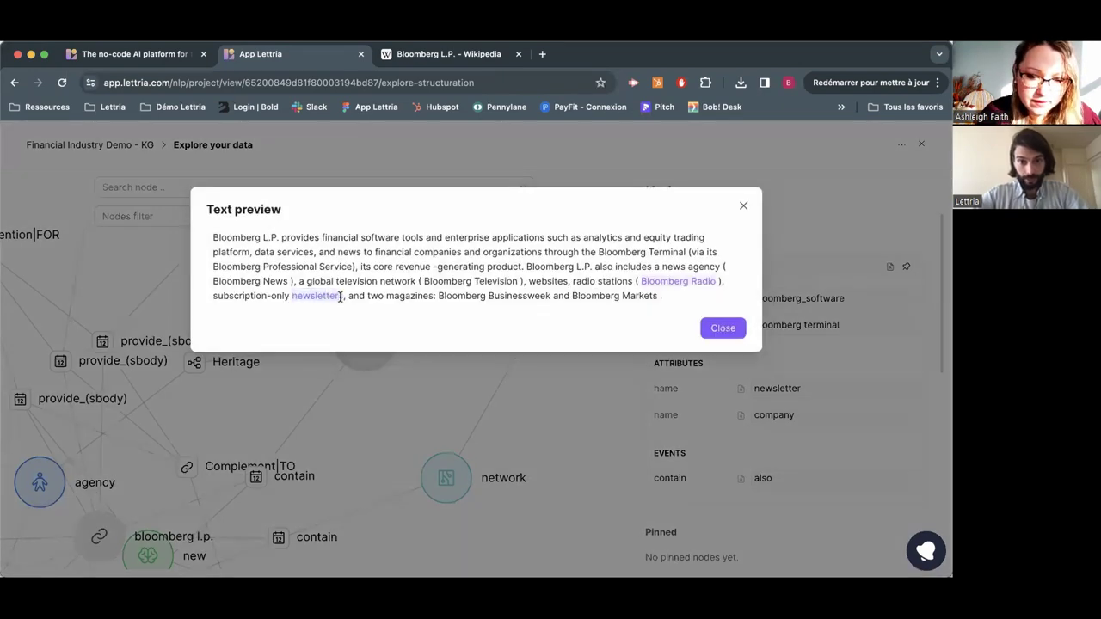
click(743, 205)
click(278, 539)
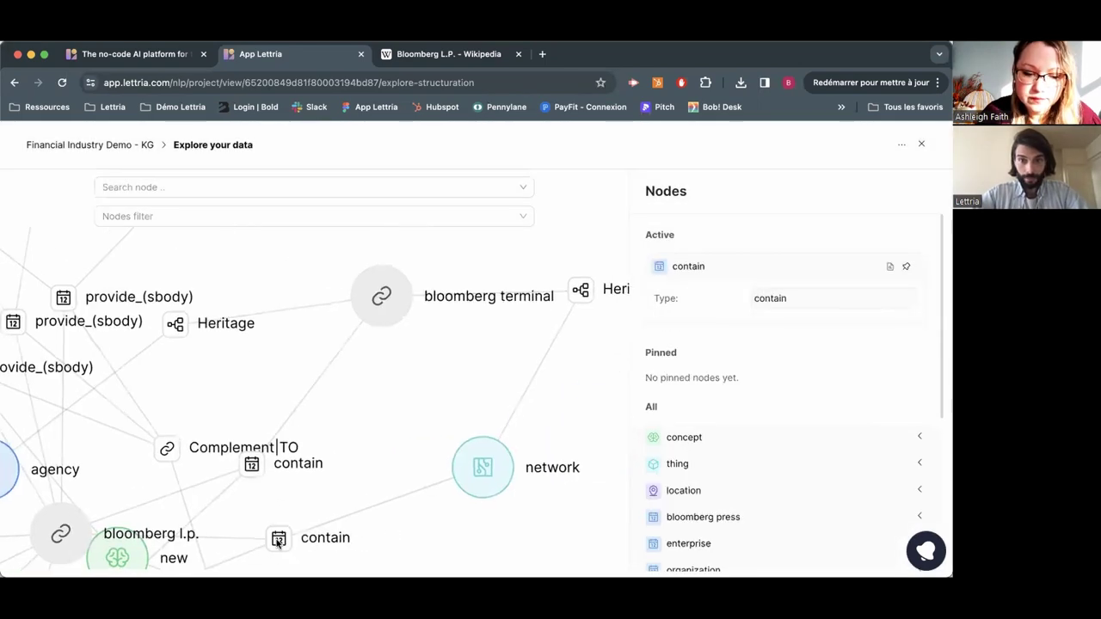
drag(279, 542, 496, 473)
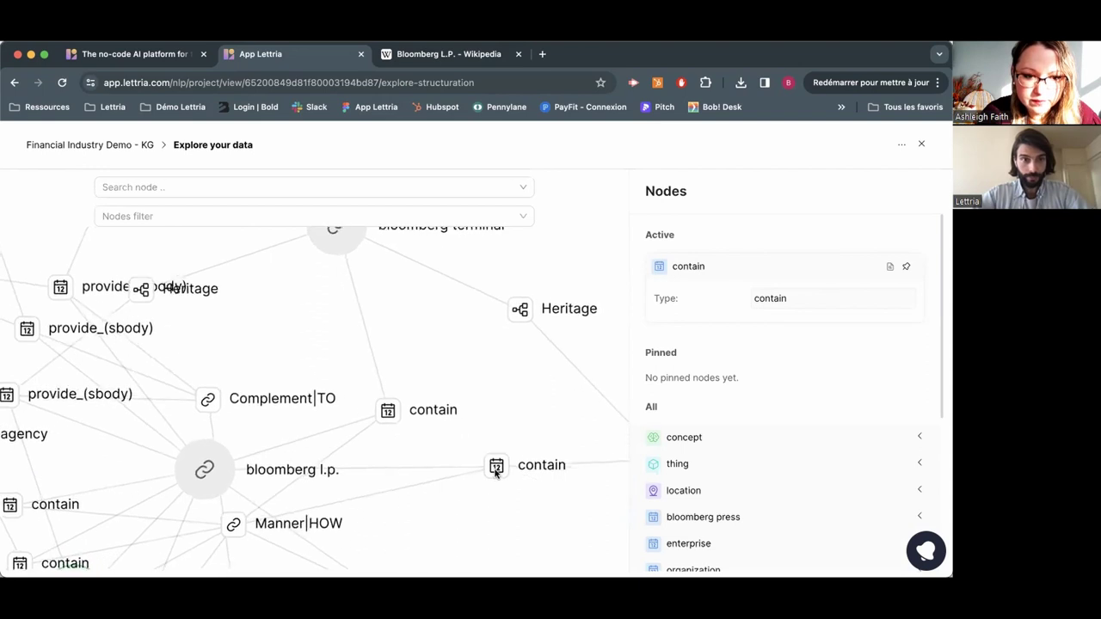
Filter the knowledge graph to the "thing" and "location" node types.
click(233, 214)
click(205, 268)
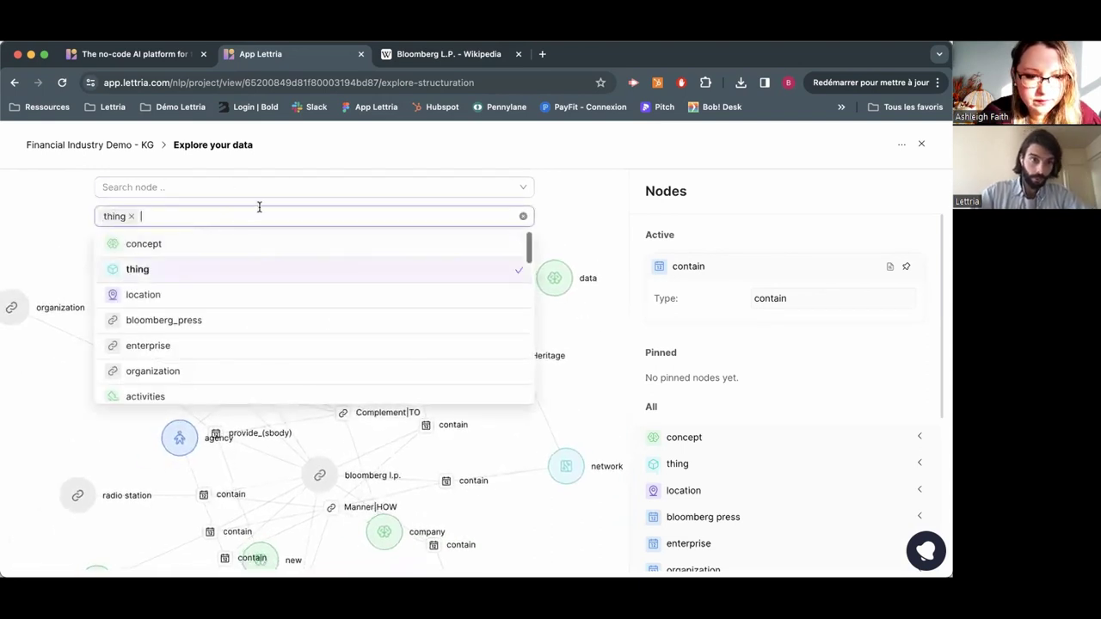
click(216, 295)
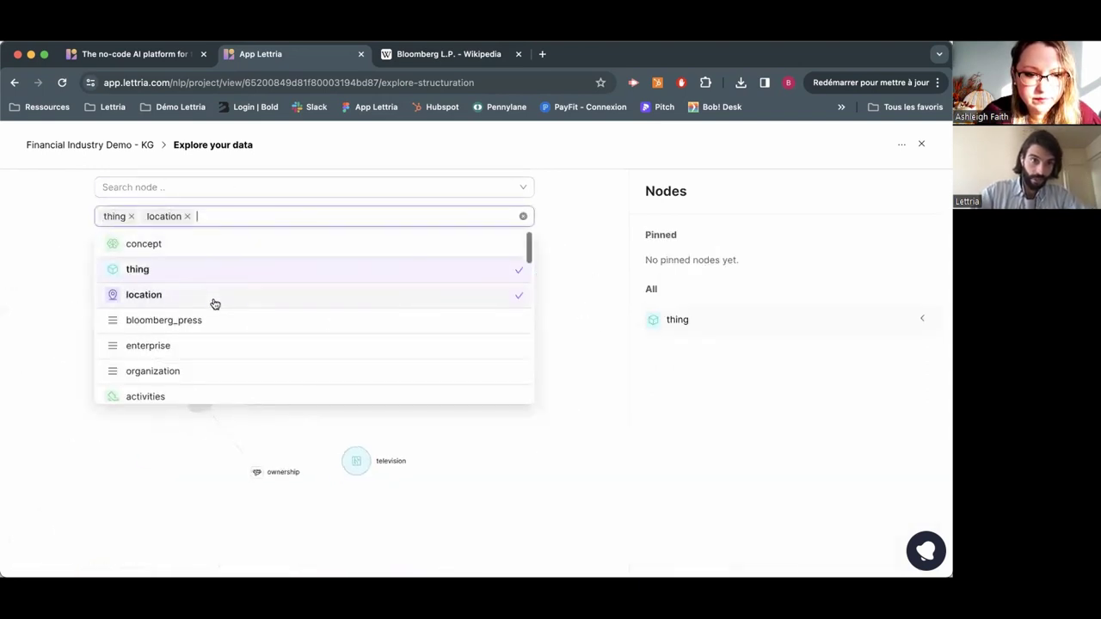
click(113, 494)
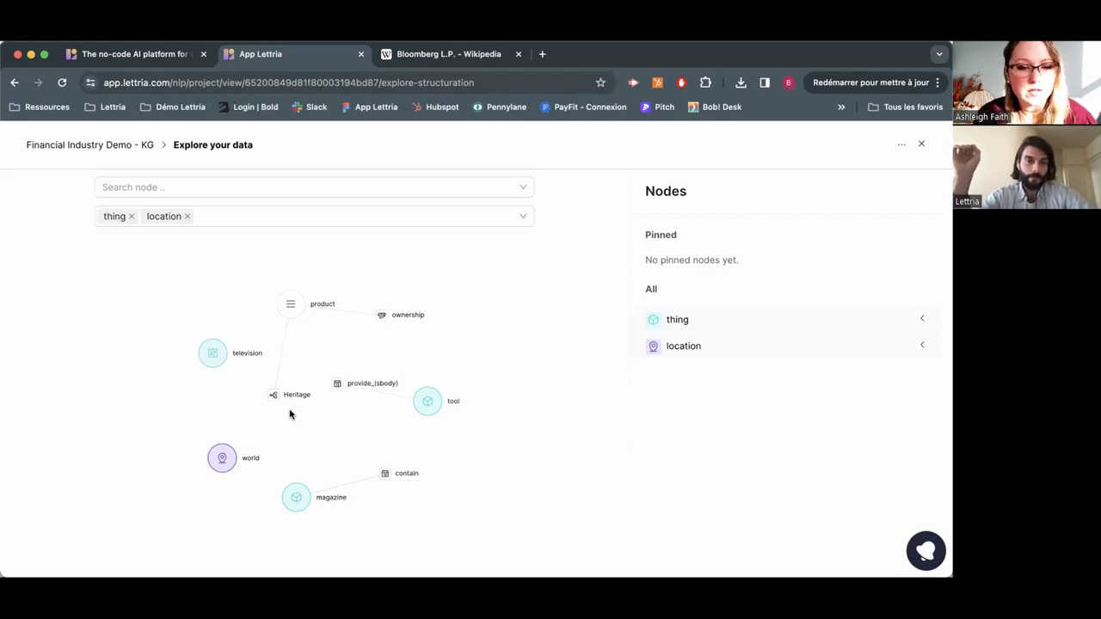
Remove the "thing" and "location" filters from the graph and pull the "agency" node away from the "bloomberg l.p." cluster.
click(129, 216)
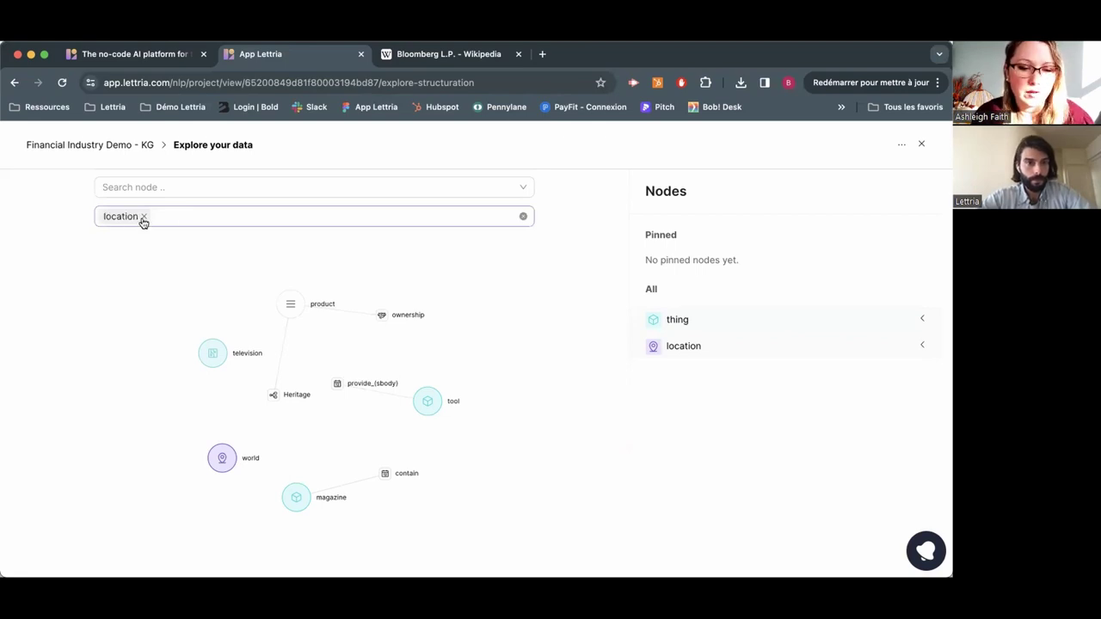
click(143, 217)
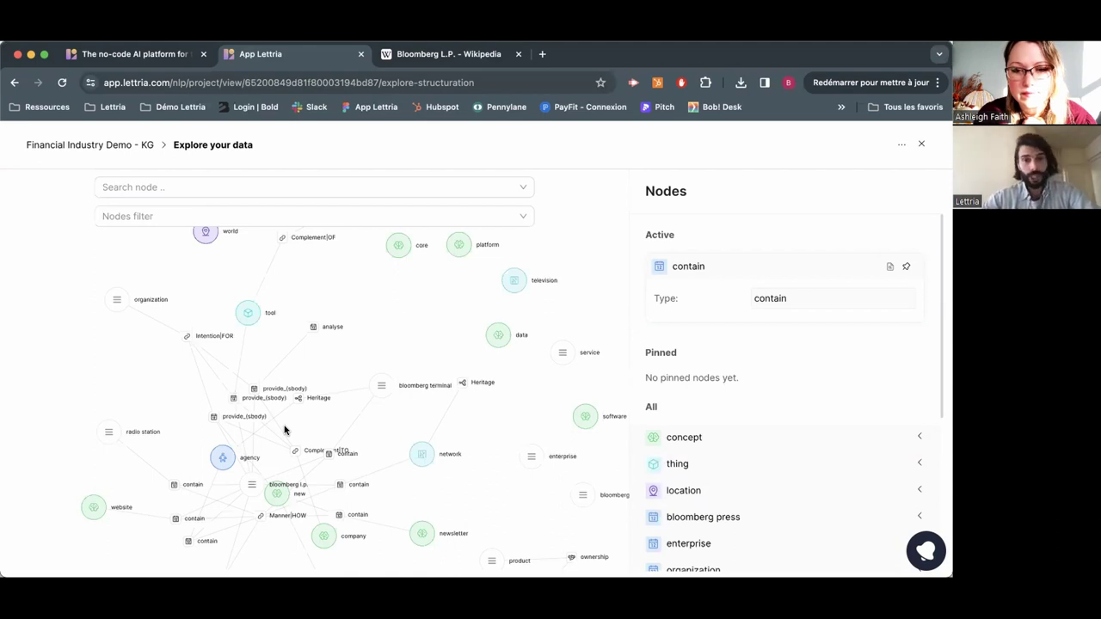
drag(221, 457, 138, 386)
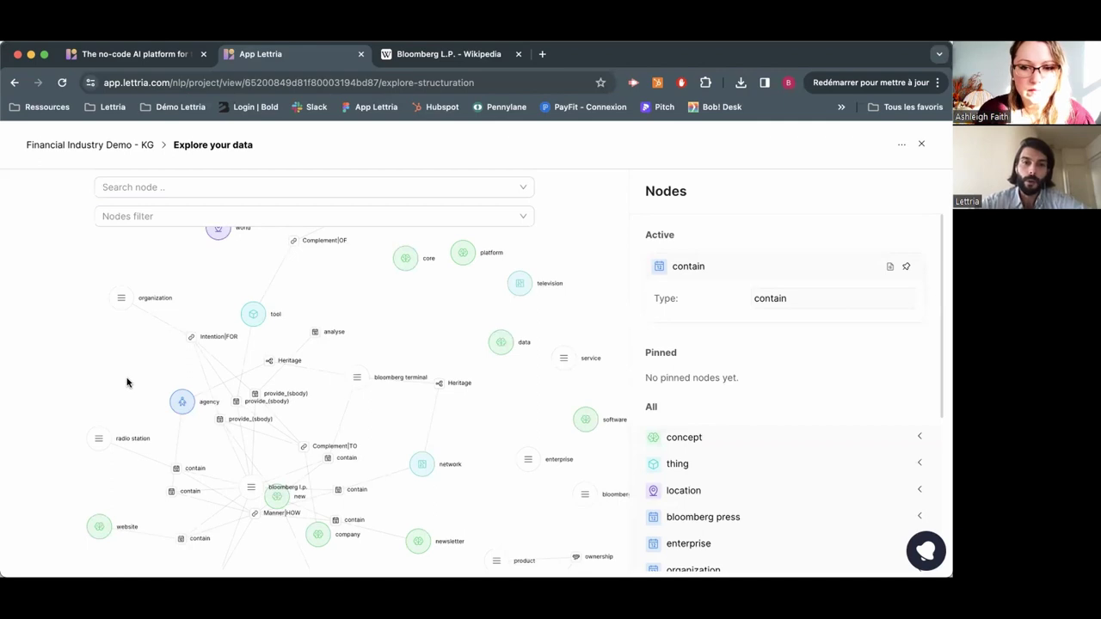
Leave the data exploration and create a new pattern named "test" in the project, choosing a pattern mode.
click(921, 144)
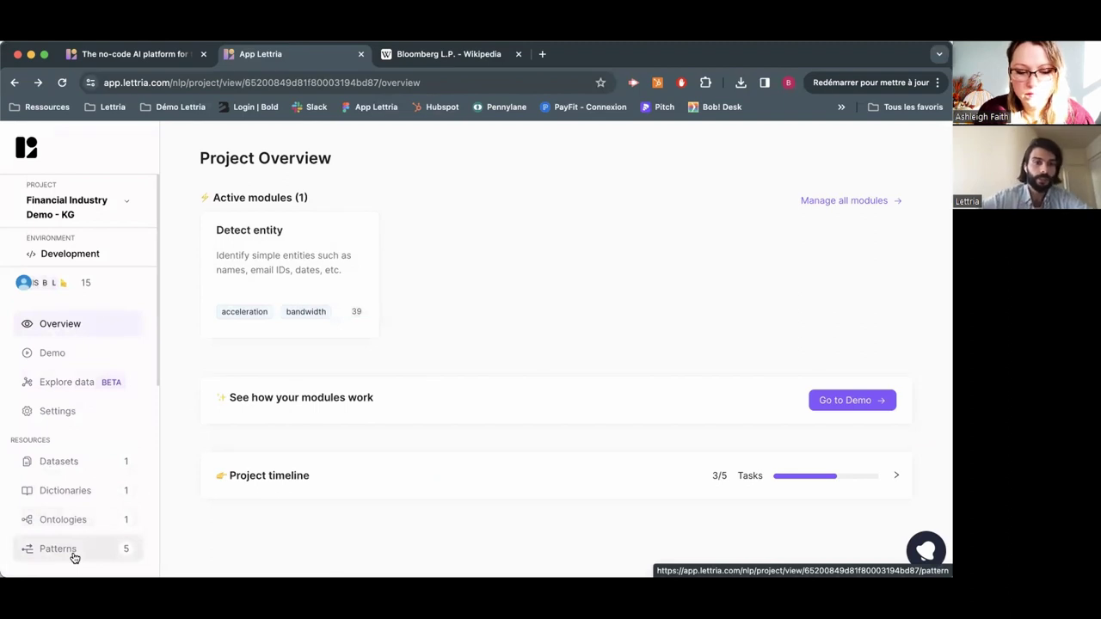
click(74, 556)
click(850, 163)
click(847, 184)
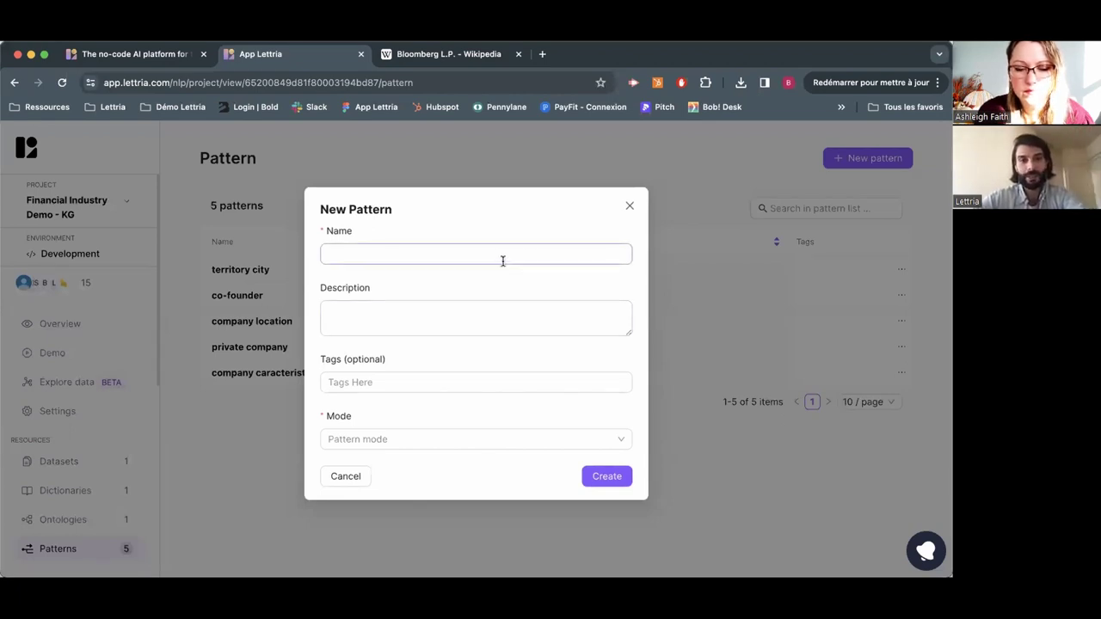
click(502, 262)
text(test)
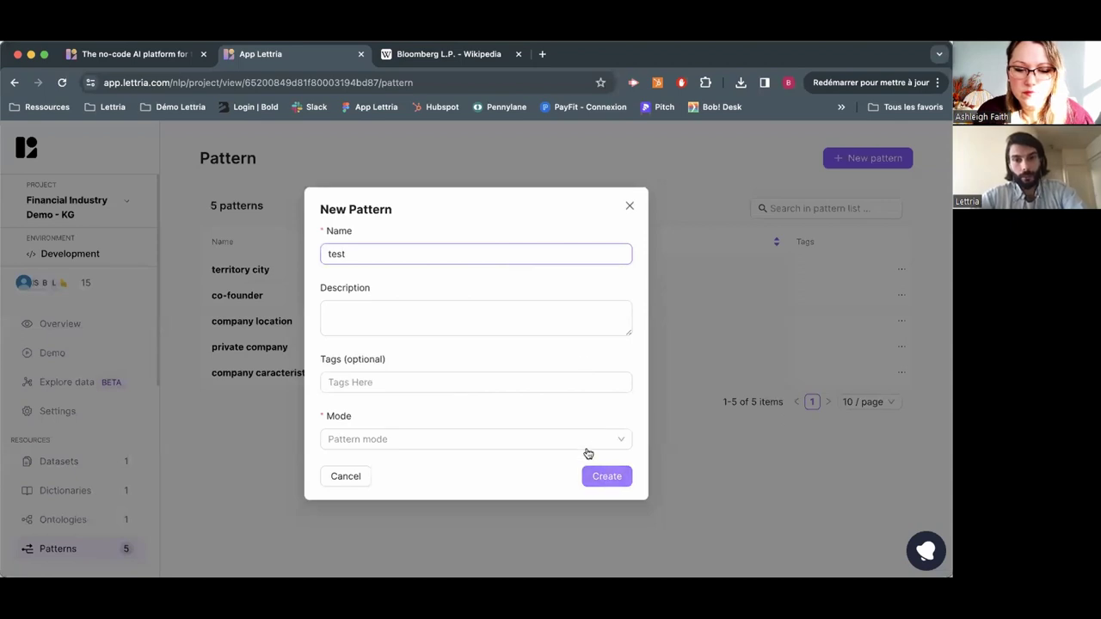
click(587, 442)
click(526, 485)
click(607, 477)
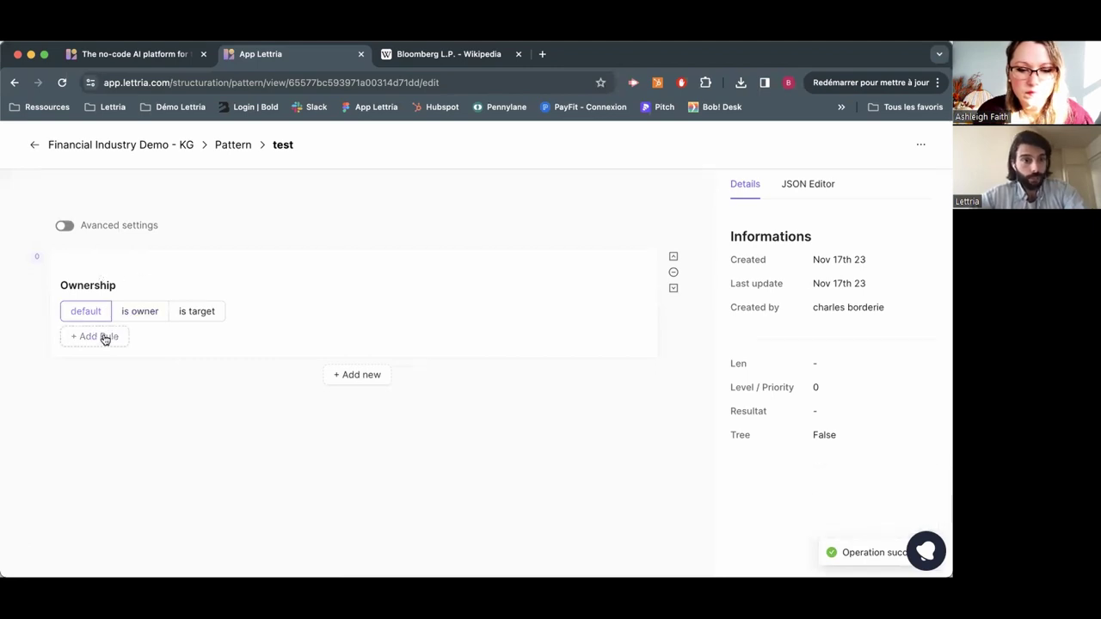
Add a rule to the pattern's first element requiring its Lemma to be Inside "company".
click(104, 336)
click(123, 335)
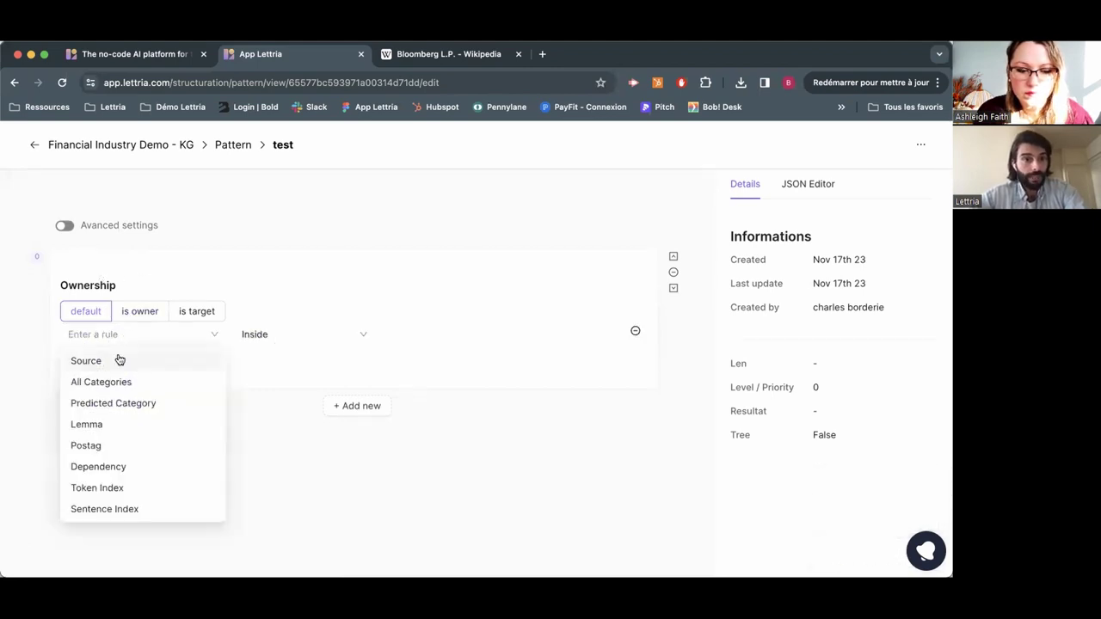
click(111, 424)
click(416, 333)
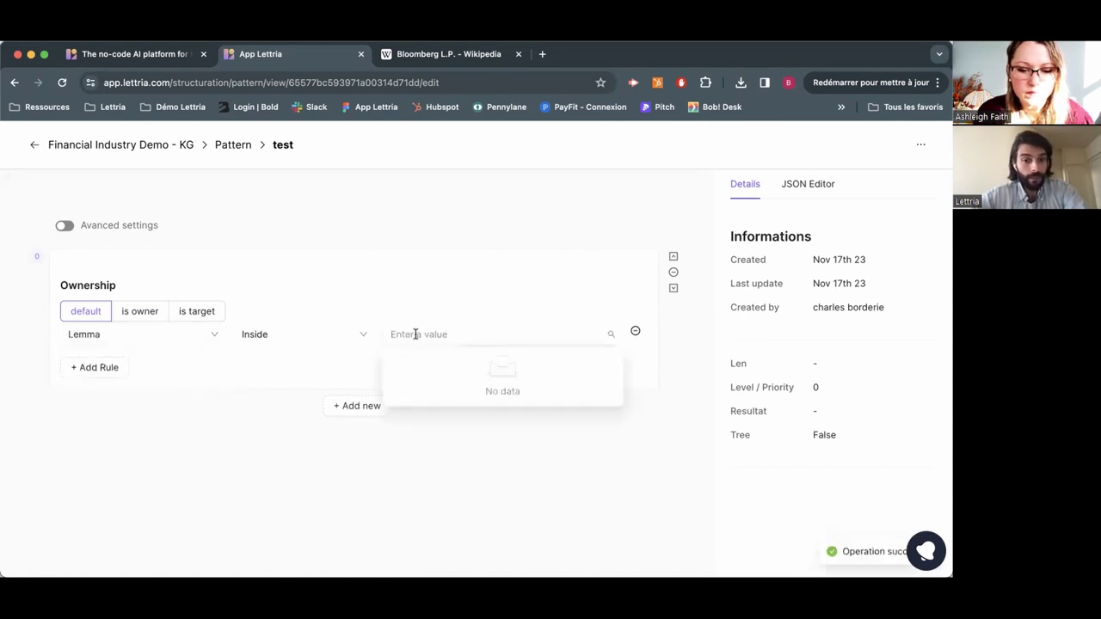
text(compani)
key(BackSpace)
text(y)
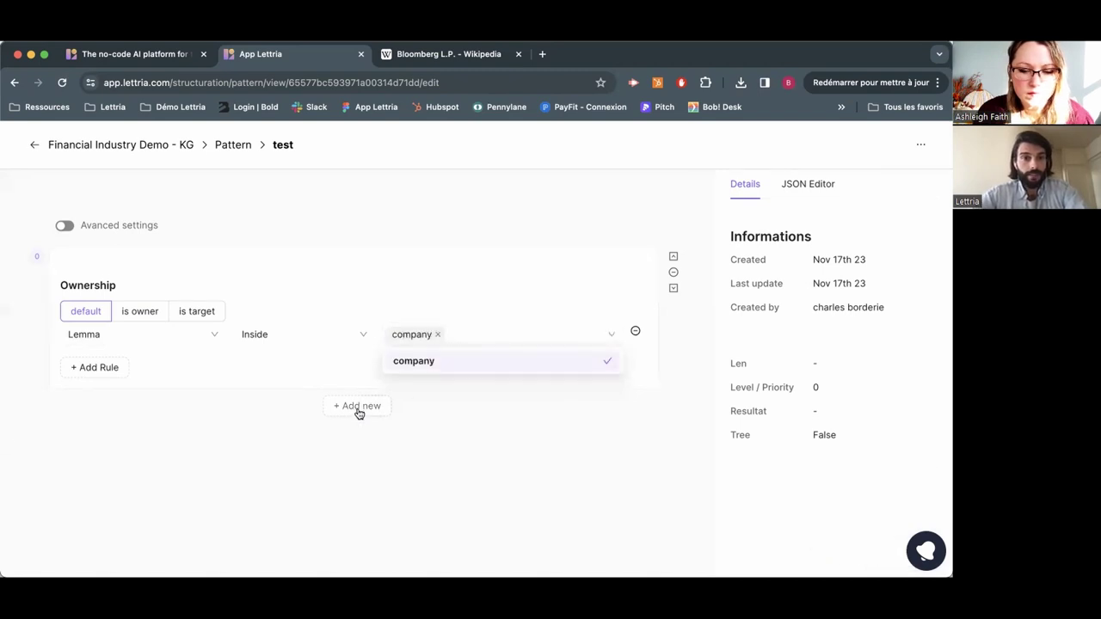
Add a second element to the pattern and set its relation to the first element to Previous.
click(357, 409)
click(351, 411)
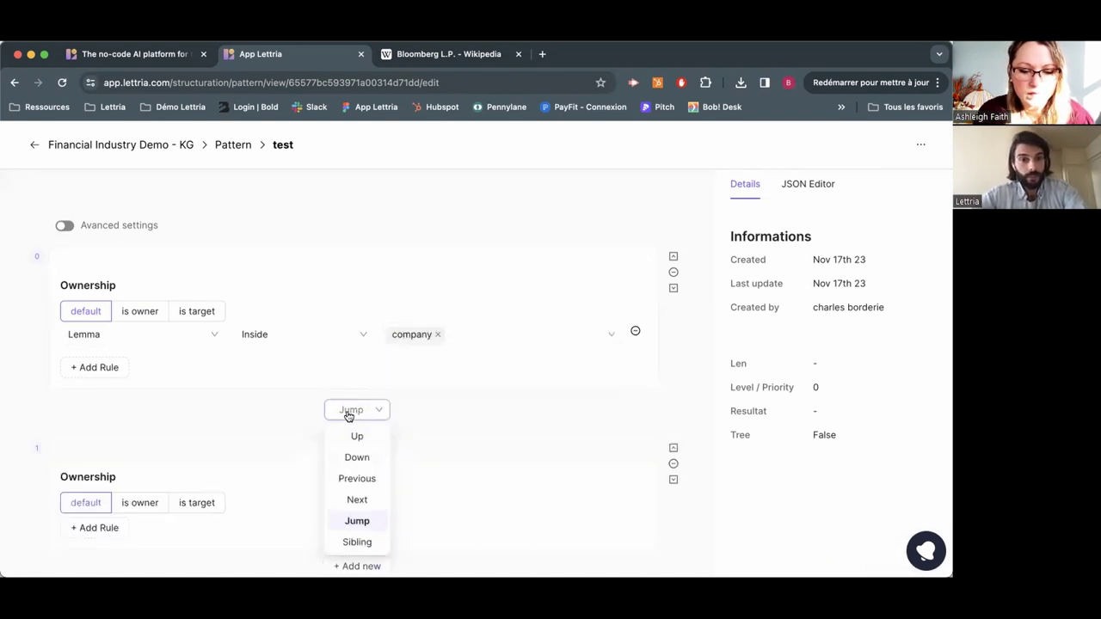
click(361, 478)
scroll(199, 450, down, 1)
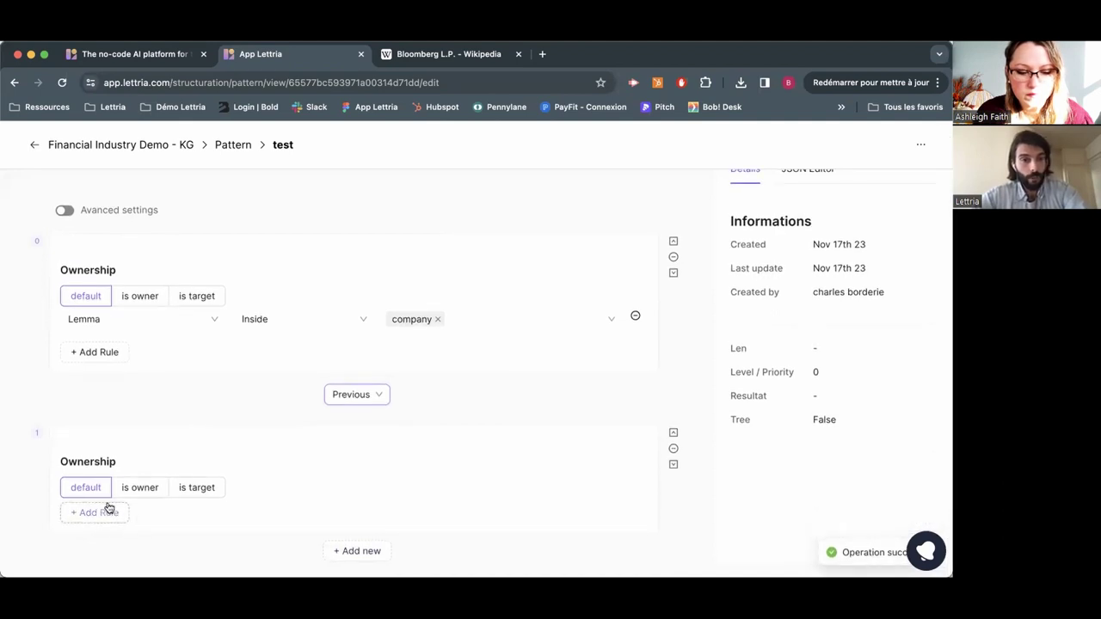
Add a rule to the pattern's second element requiring its Lemma to be Inside "m&a".
click(107, 514)
click(123, 516)
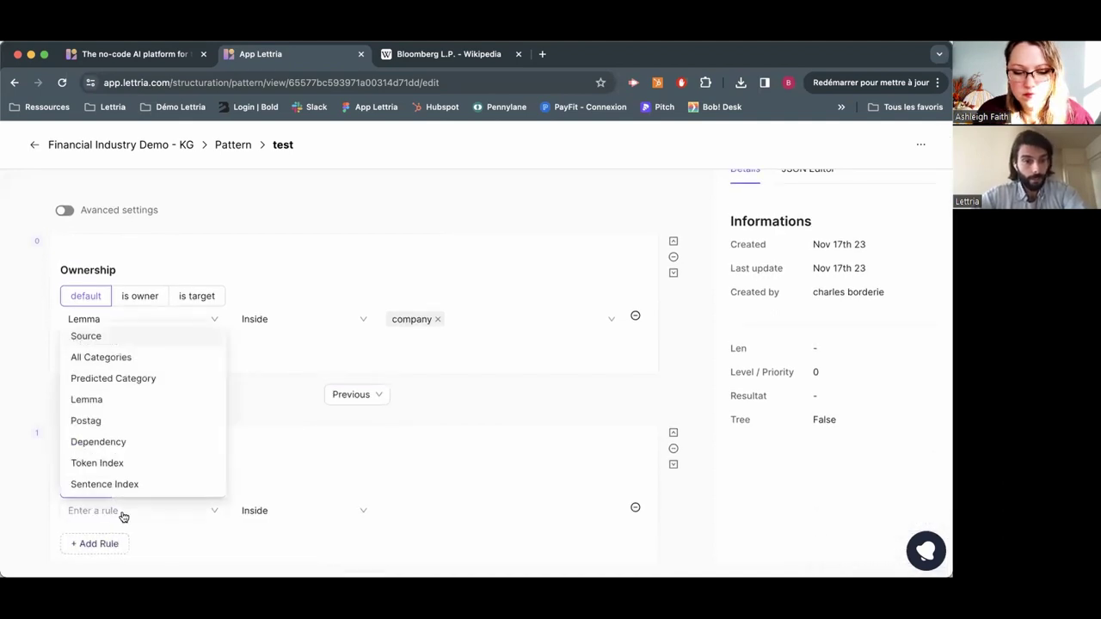
click(108, 399)
click(433, 510)
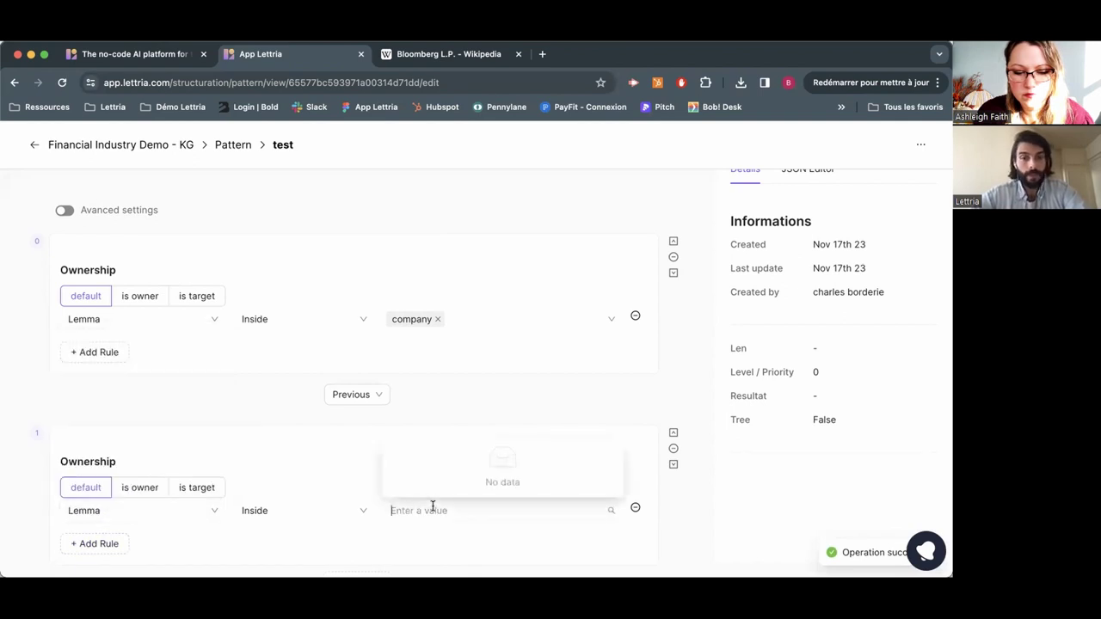
text(M&A)
key(Return)
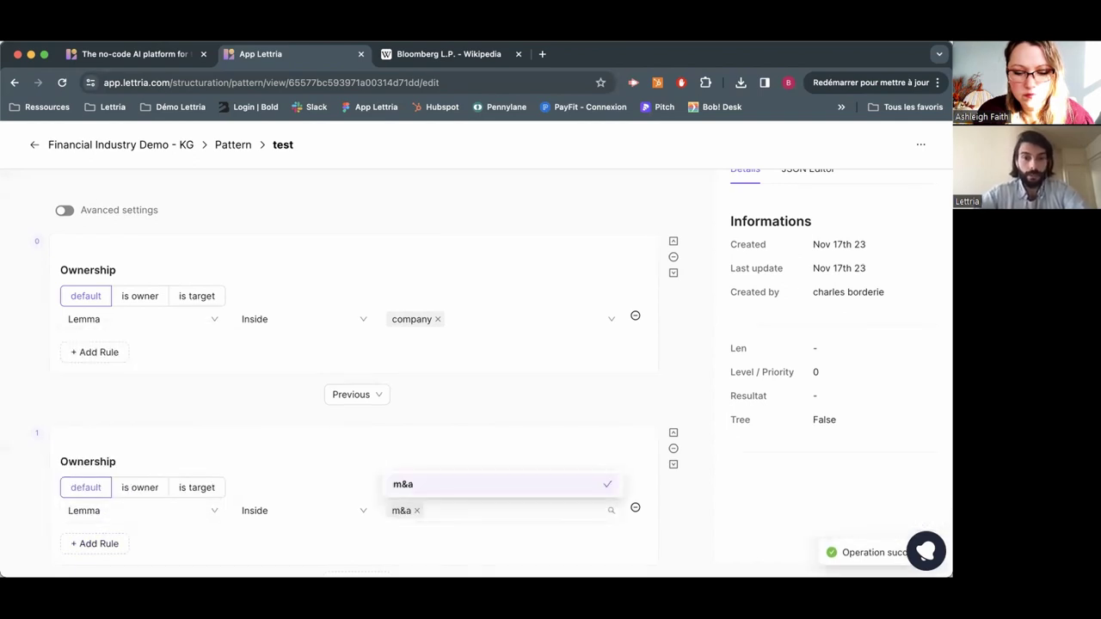
click(378, 418)
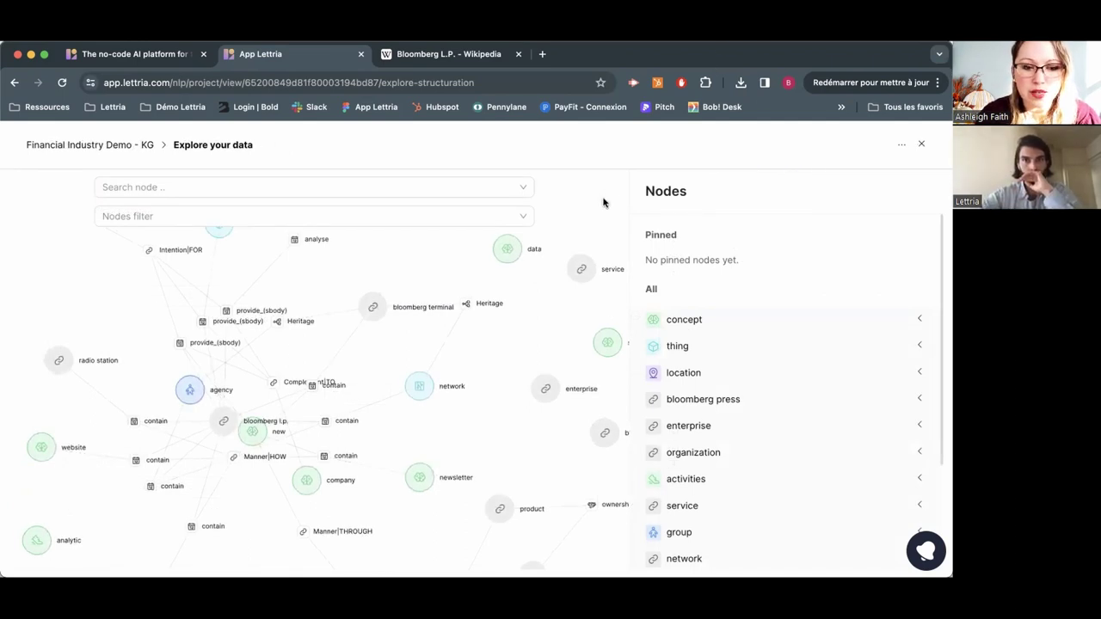
Look over the nodes and relations of the whole Bloomberg knowledge graph in the data exploration.
scroll(488, 346, down, 1)
scroll(489, 352, down, 1)
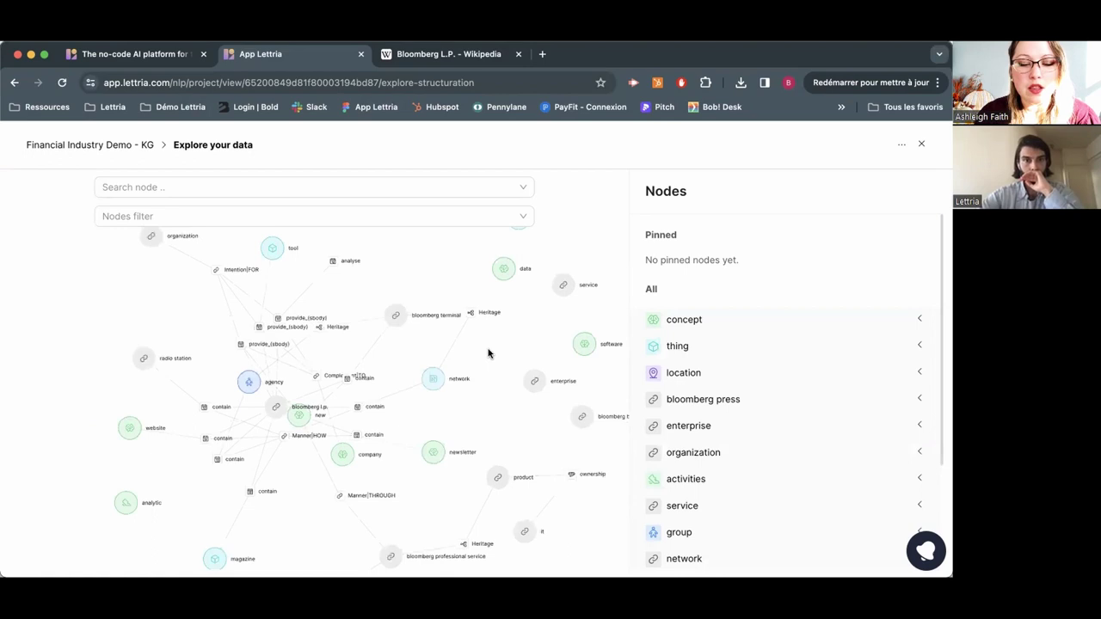